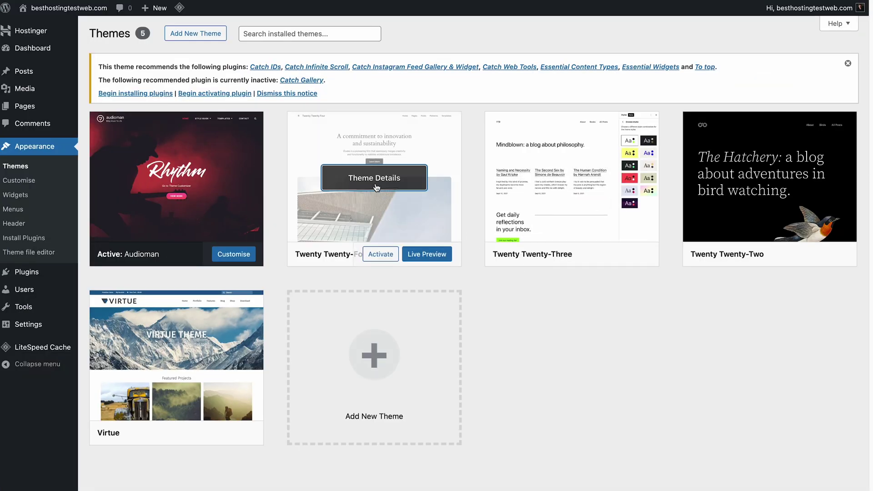
# Activate the Twenty Twenty-Four theme, then scroll the Envato Market bestselling themes page
pyautogui.click(389, 195)
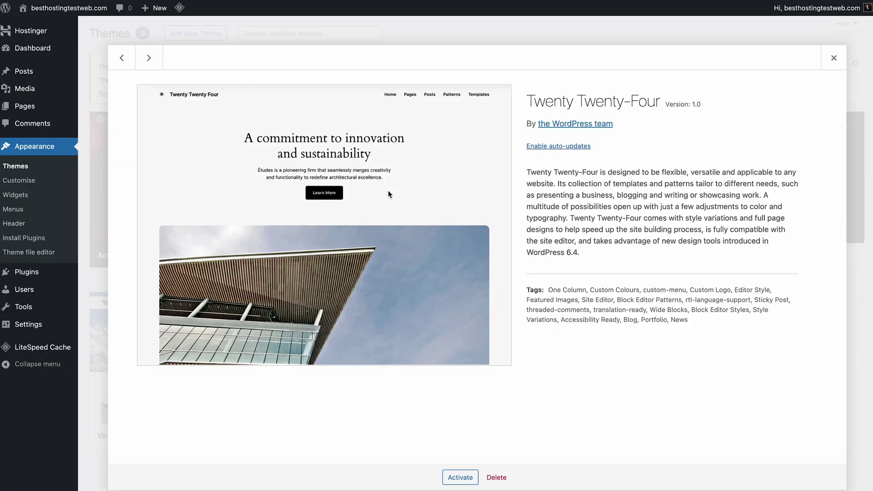
pyautogui.click(458, 475)
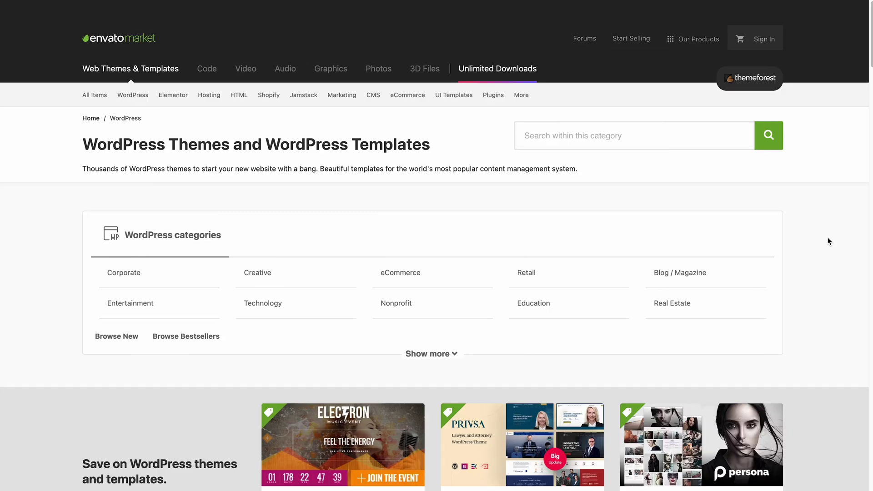
pyautogui.scroll(-10, 828, 242)
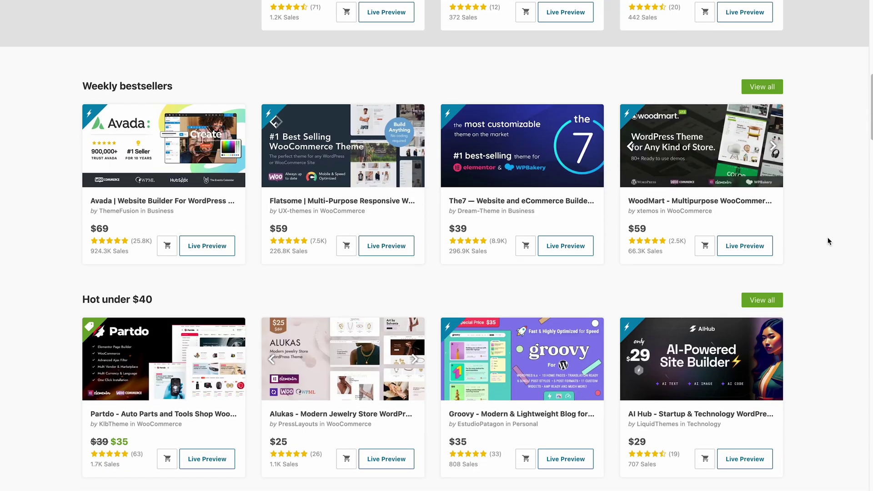
pyautogui.scroll(-9, 828, 242)
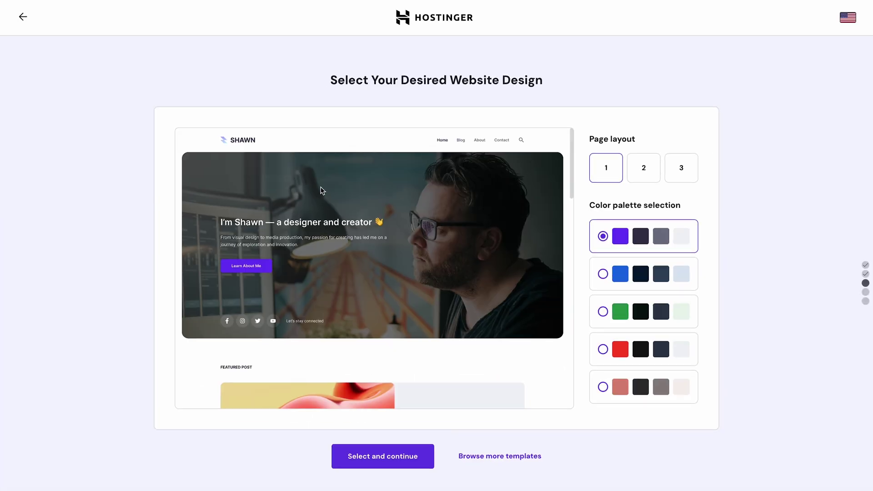
# Keep layout 1 with the green palette, choose Professional, and describe the Boston voiceover team
pyautogui.click(645, 178)
pyautogui.click(690, 176)
pyautogui.click(606, 172)
pyautogui.click(603, 312)
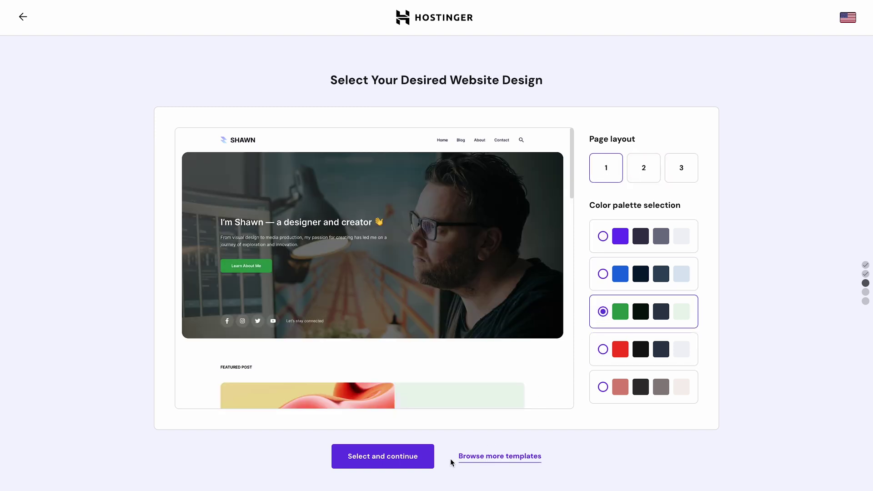
pyautogui.click(414, 458)
pyautogui.click(662, 217)
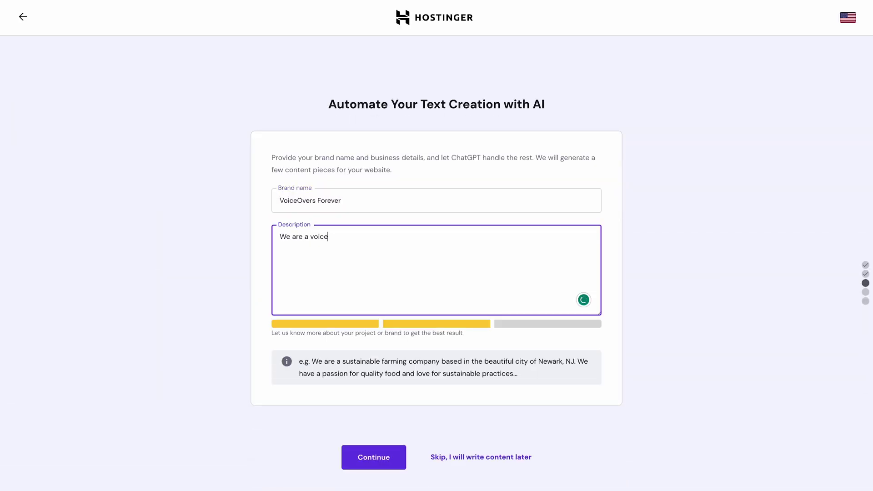
pyautogui.write('over team based in Boston, MA. We make everything from commercials to video games and')
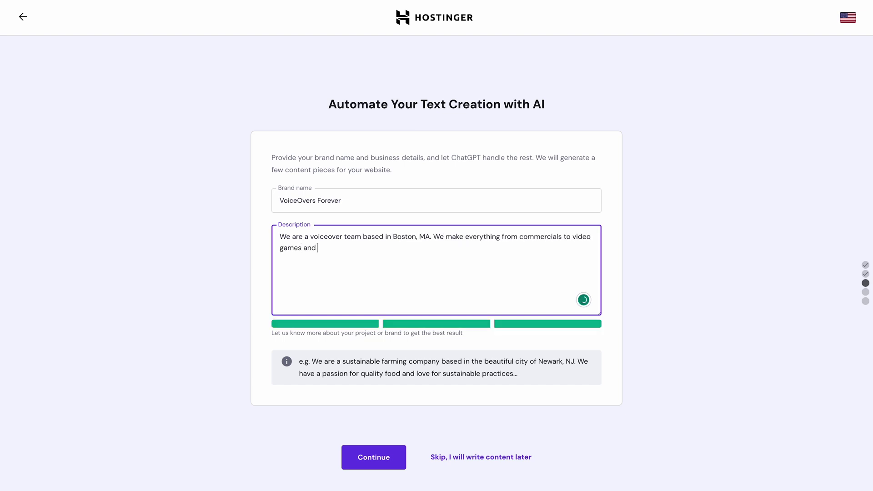
pyautogui.write('vies.')
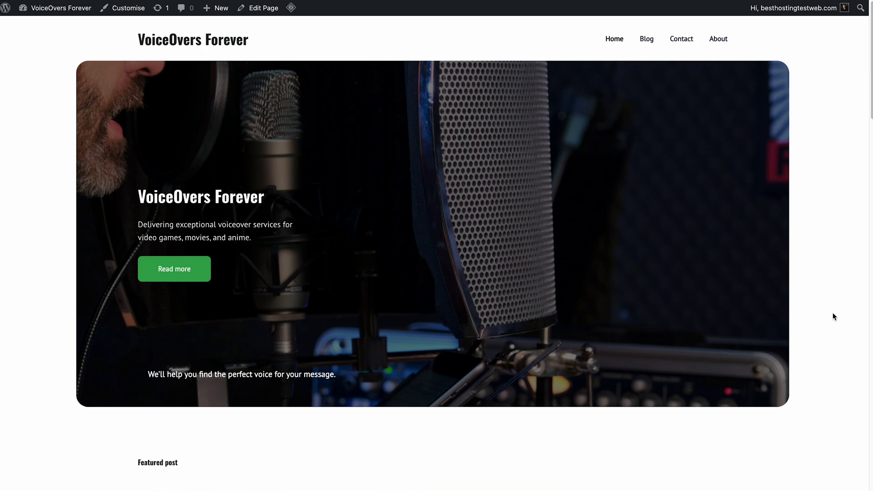
# Scroll the VoiceOvers Forever site to its footer, then jump to the hosting plan options
pyautogui.scroll(-8, 834, 313)
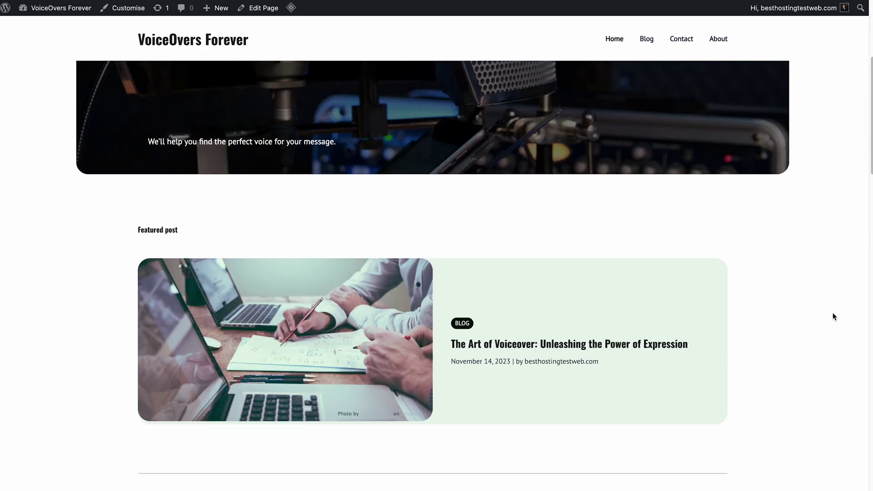
pyautogui.scroll(-6, 833, 313)
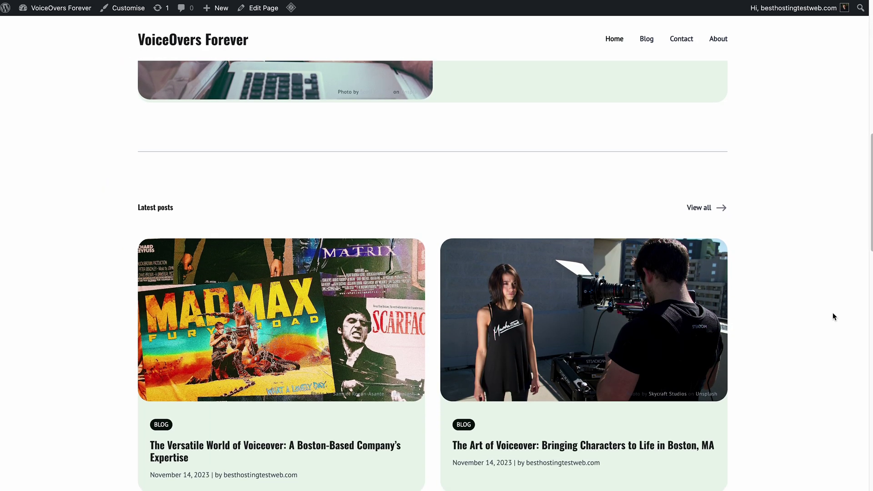
pyautogui.scroll(-10, 833, 312)
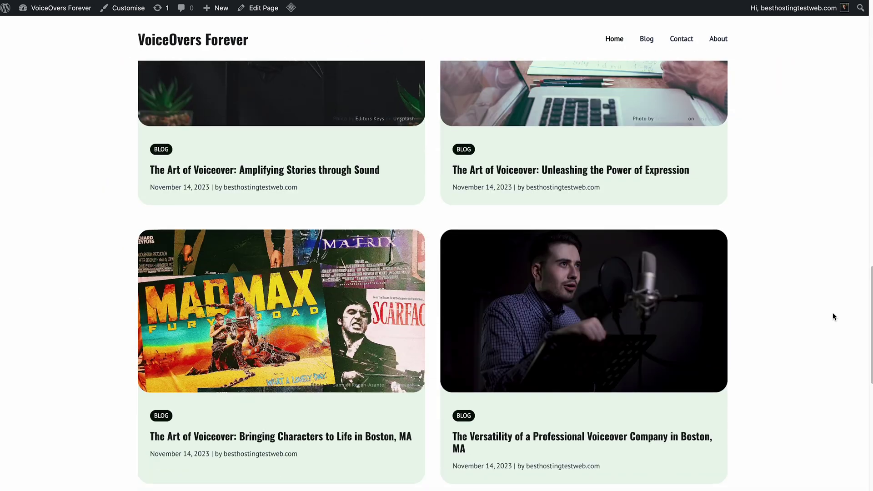
pyautogui.scroll(-7, 834, 317)
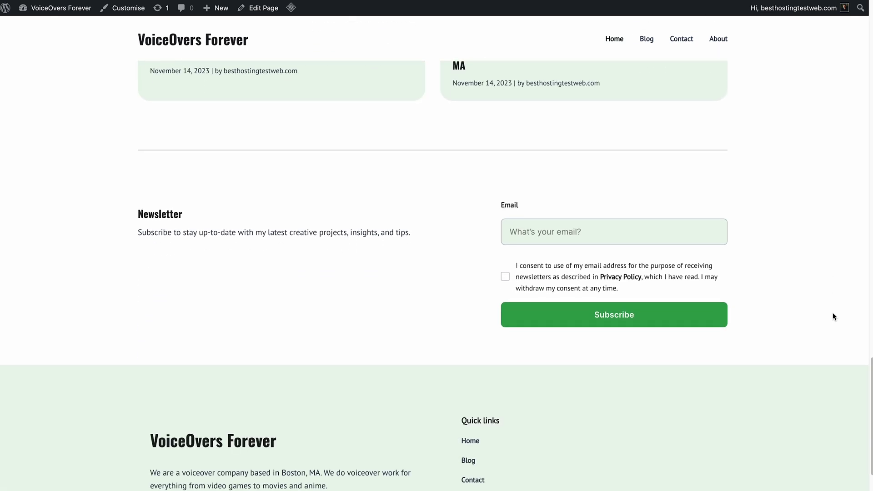
pyautogui.scroll(-3, 833, 312)
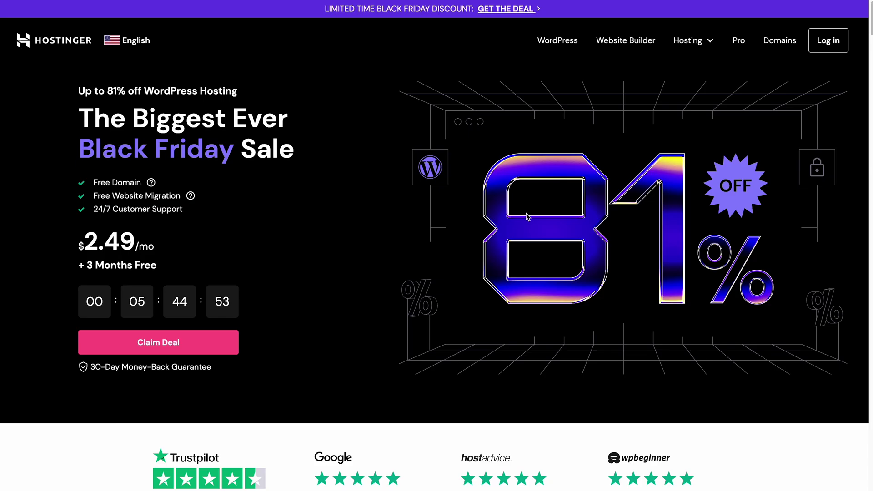
pyautogui.click(230, 342)
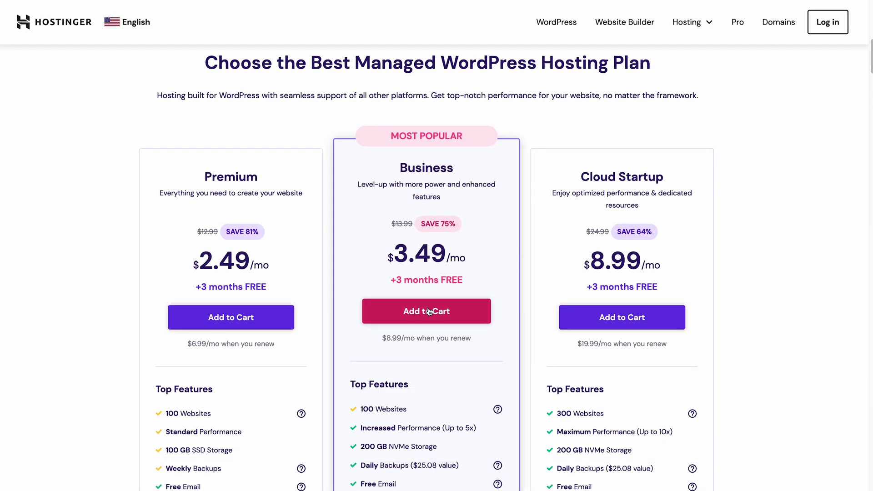
# Add the Business WordPress hosting plan to the cart
pyautogui.click(428, 311)
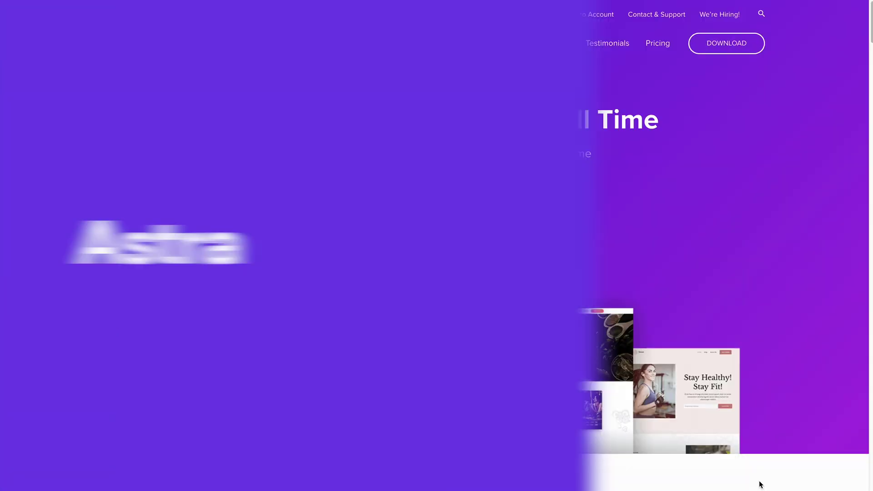
# Scroll the Astra website down to its Customize and Performance sections
pyautogui.scroll(-10, 741, 262)
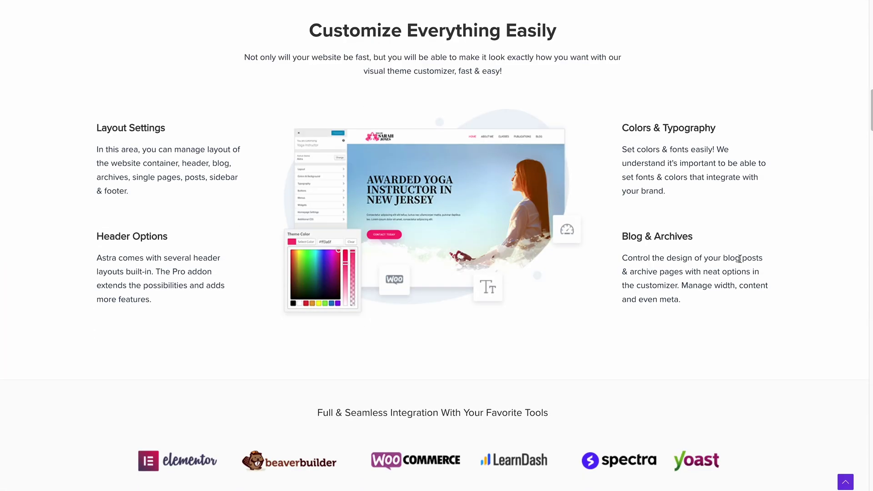
pyautogui.scroll(-10, 741, 259)
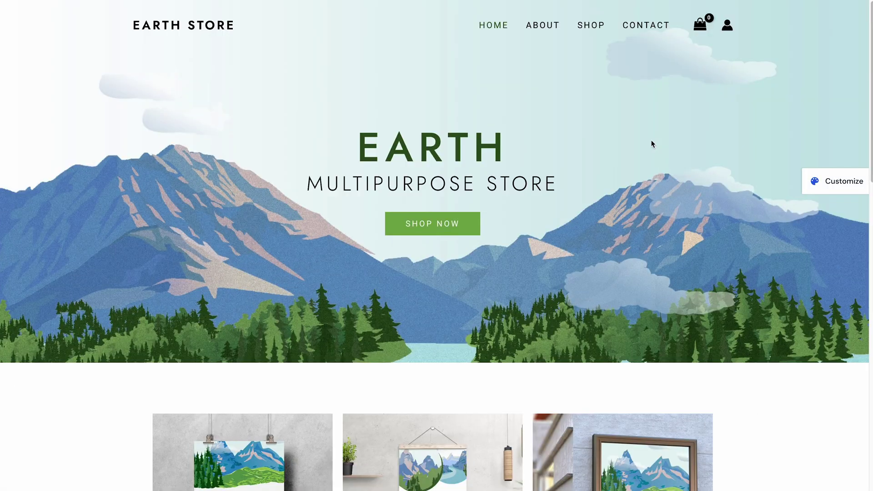
# Open the Earth Store demo shop and add Handpicked Red Chillies to the cart
pyautogui.scroll(-10, 653, 141)
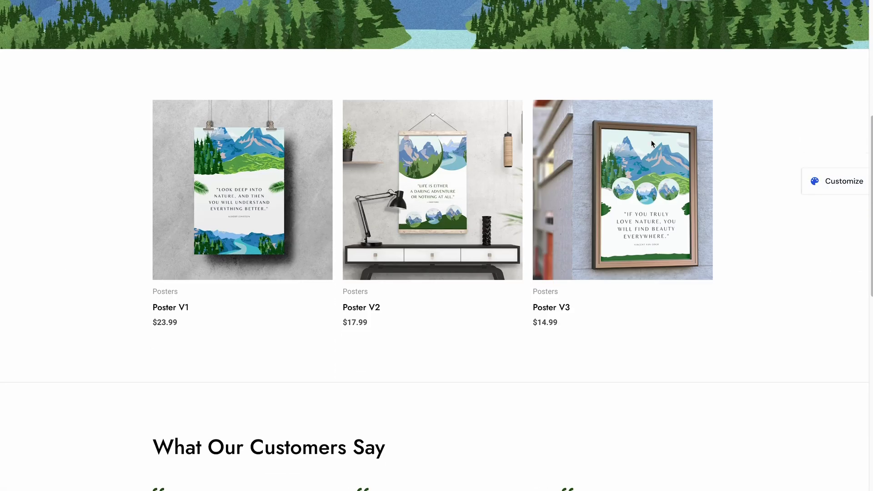
pyautogui.scroll(-10, 653, 144)
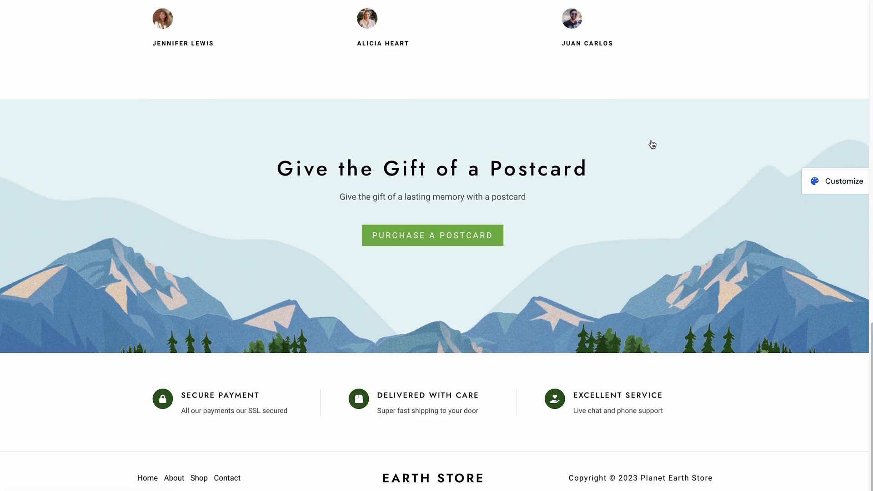
pyautogui.scroll(20, 652, 143)
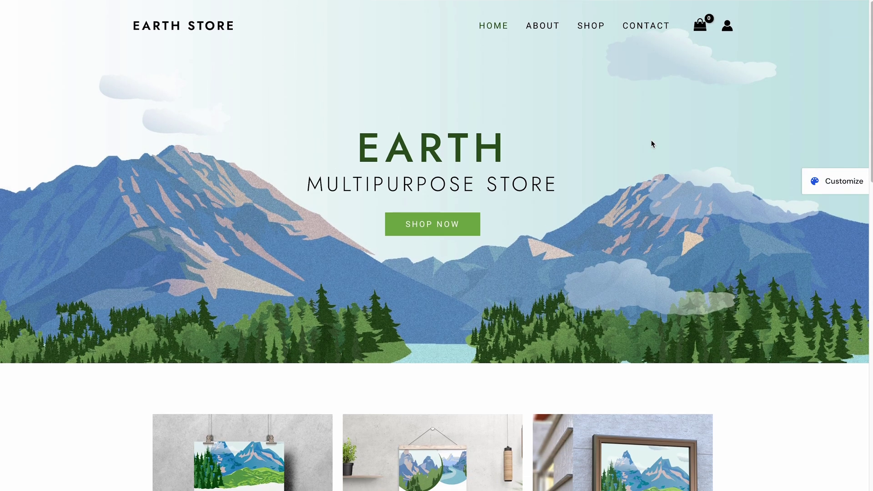
pyautogui.click(591, 26)
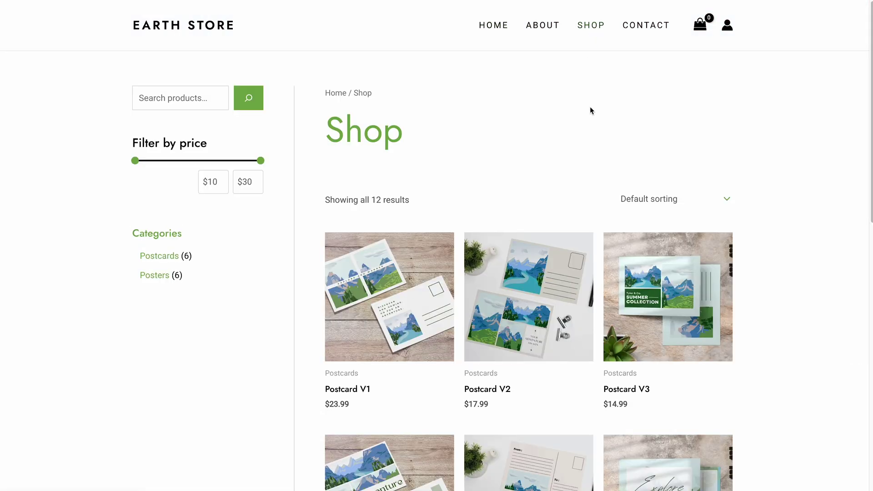
pyautogui.scroll(-3, 588, 126)
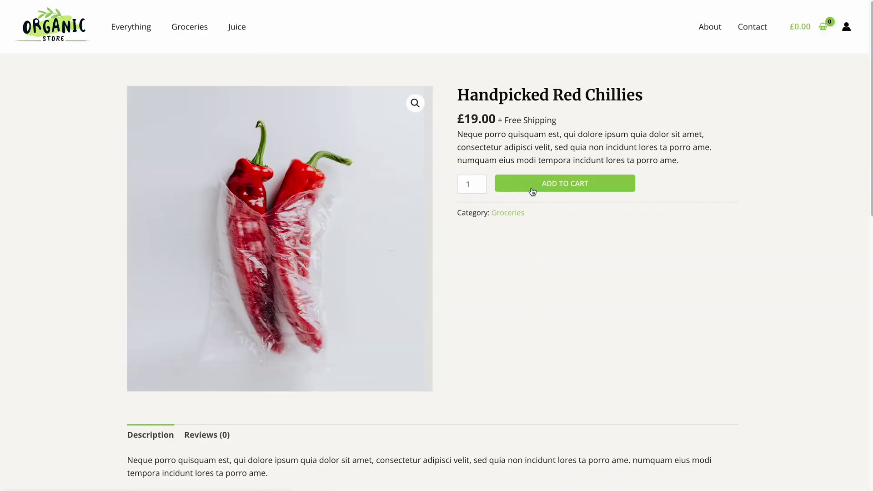
pyautogui.click(605, 188)
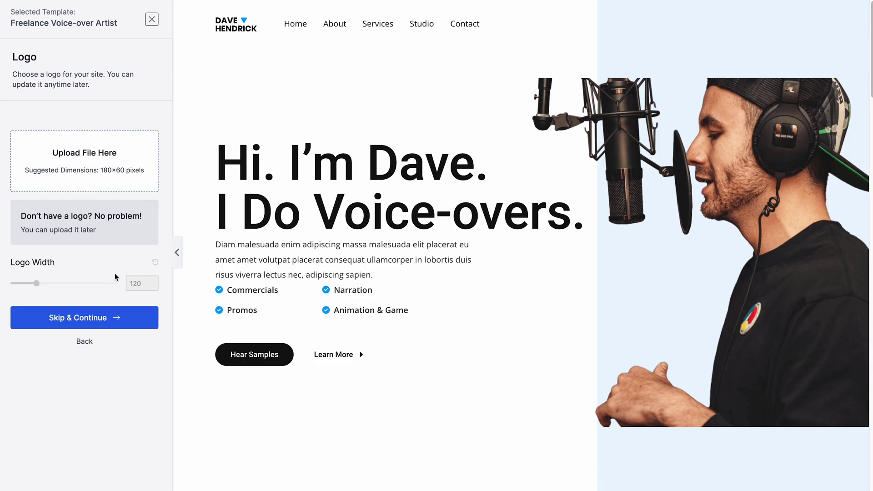
# Skip the logo and try Montserrat/Lato, Poppins/Lato, then settle on Vollkorn/Open Sans fonts
pyautogui.click(108, 317)
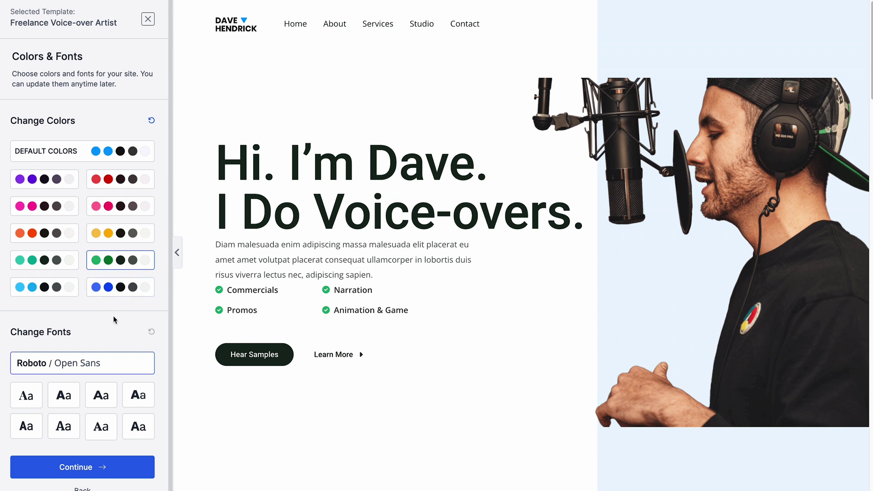
pyautogui.scroll(-1, 110, 364)
pyautogui.click(102, 384)
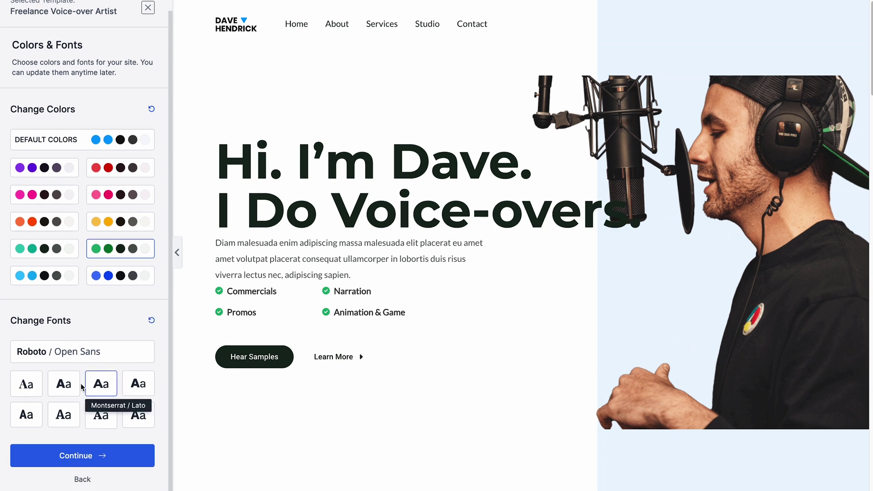
pyautogui.click(71, 388)
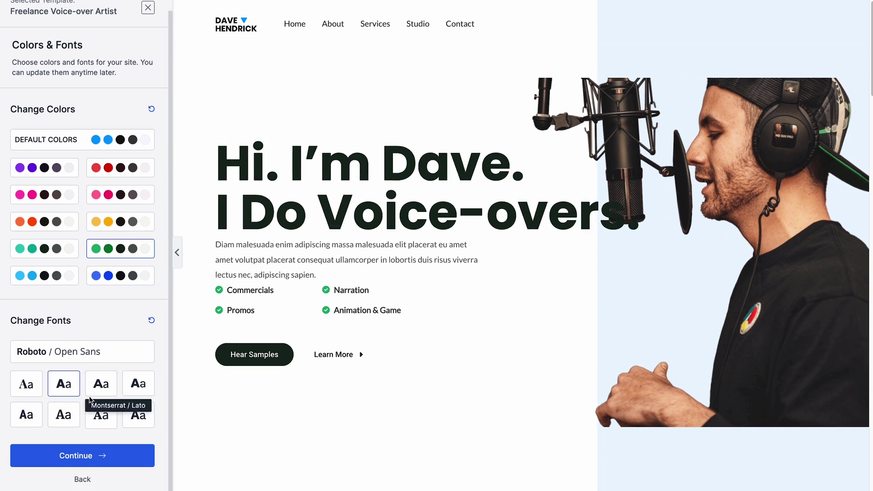
pyautogui.click(95, 415)
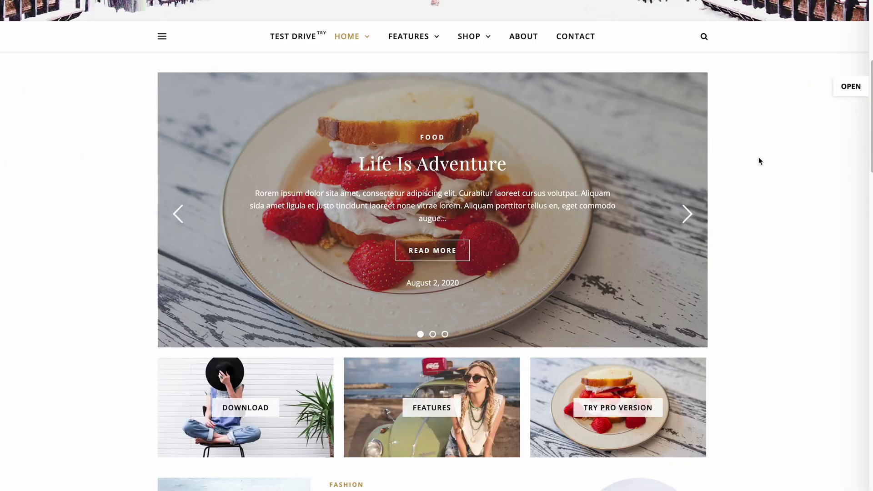
# Scroll the Ashe demo past the blog post and Instagram sidebar
pyautogui.scroll(-10, 759, 161)
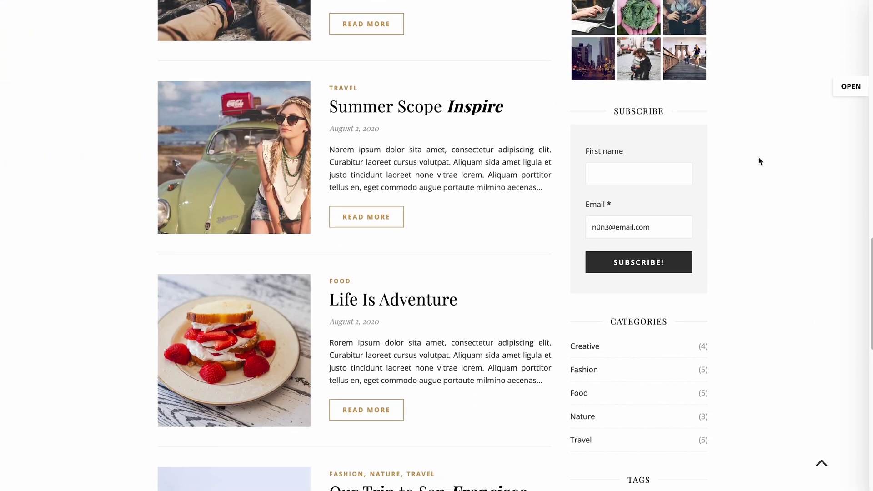
pyautogui.scroll(-10, 758, 158)
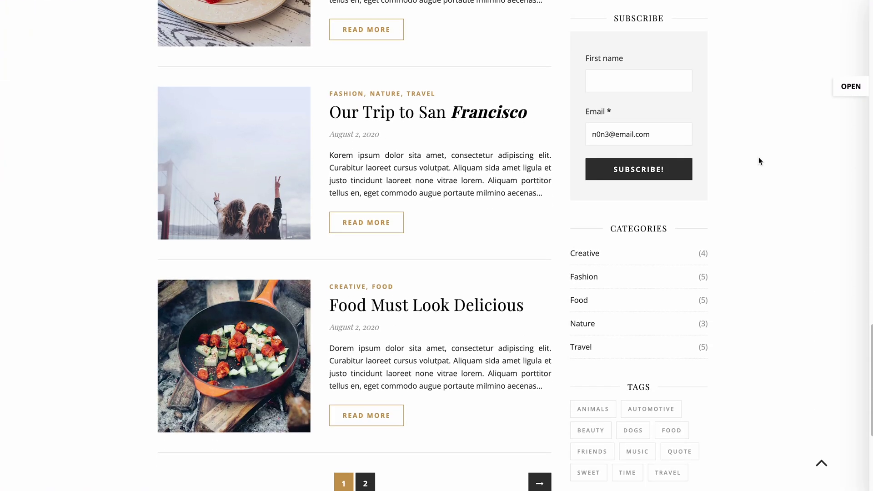
pyautogui.scroll(-3, 759, 157)
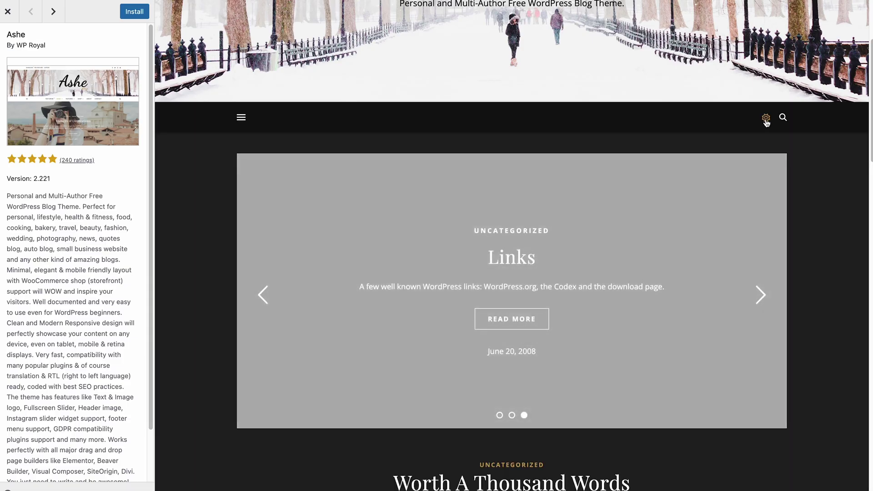
pyautogui.scroll(-10, 767, 122)
pyautogui.scroll(-10, 767, 122)
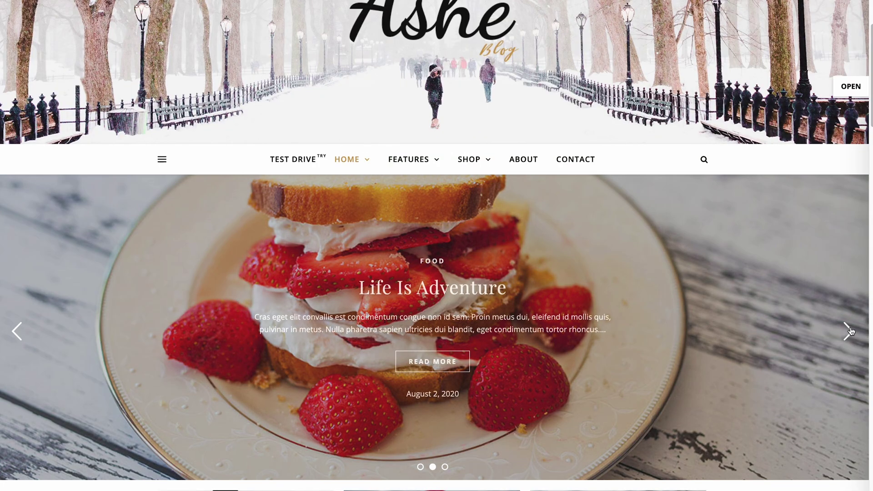
pyautogui.click(849, 331)
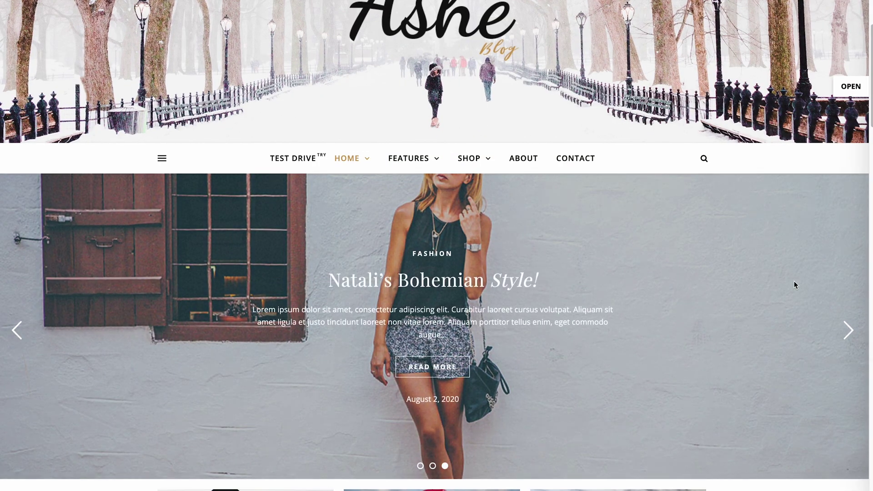
# Advance the demo slider and scroll through the shop's product grid and prices
pyautogui.scroll(-2, 795, 282)
pyautogui.scroll(-10, 795, 282)
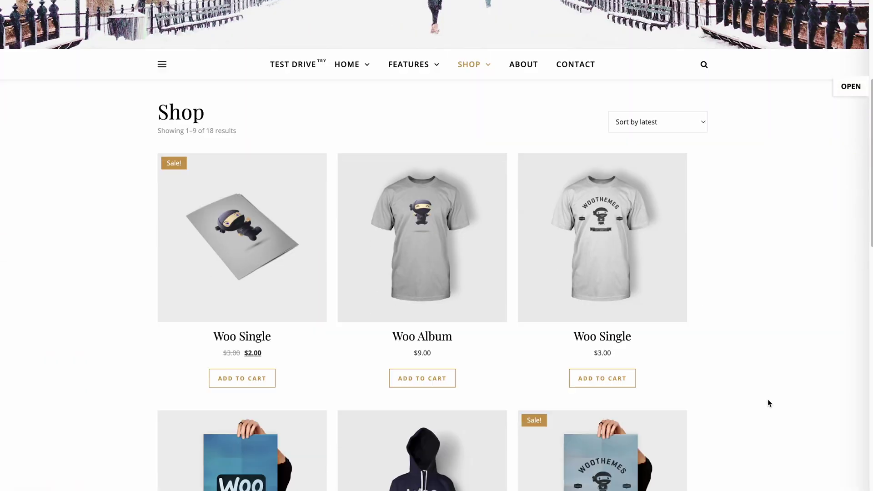
pyautogui.scroll(-3, 768, 400)
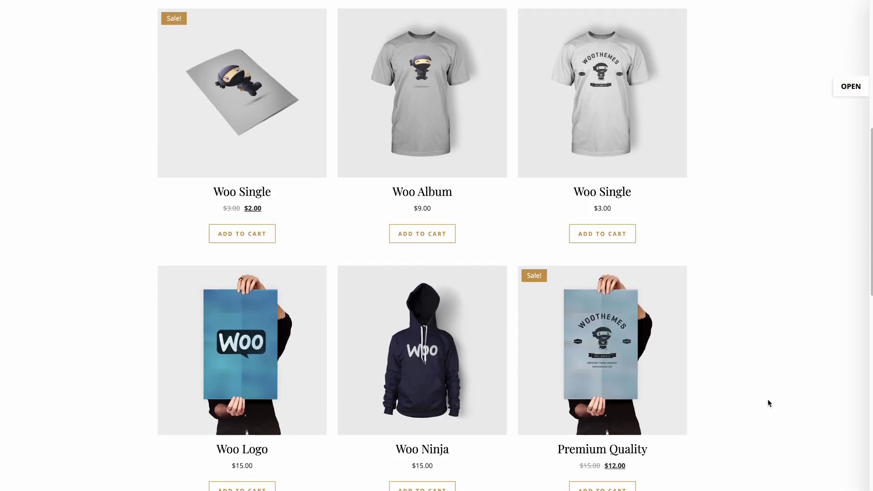
pyautogui.scroll(-4, 767, 403)
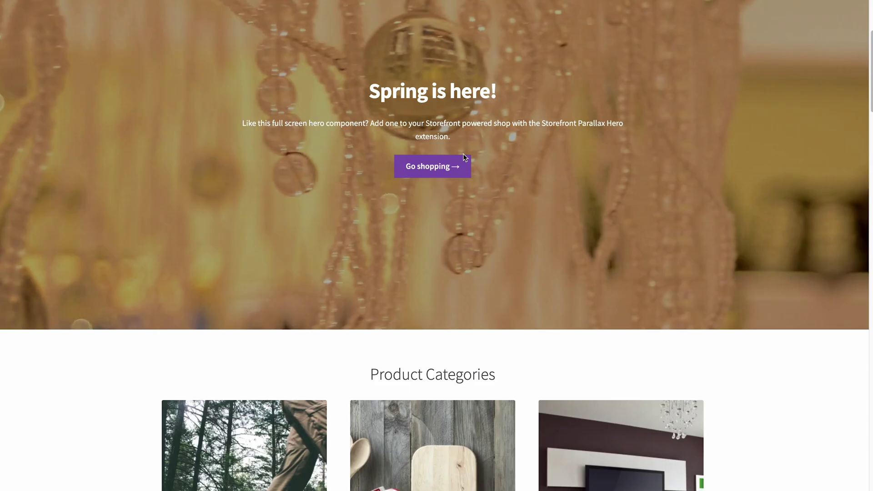
# Browse the Storefront demo home page, then its Blog page
pyautogui.scroll(-20, 463, 158)
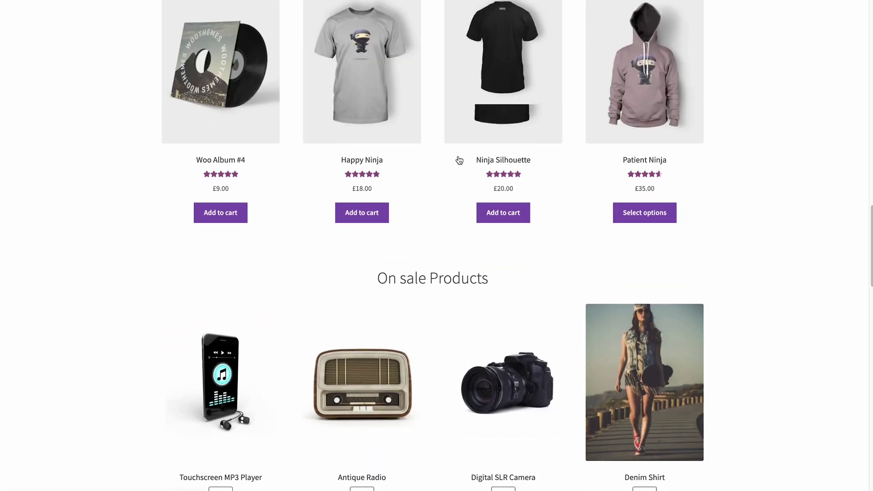
pyautogui.scroll(-10, 458, 158)
pyautogui.scroll(20, 450, 158)
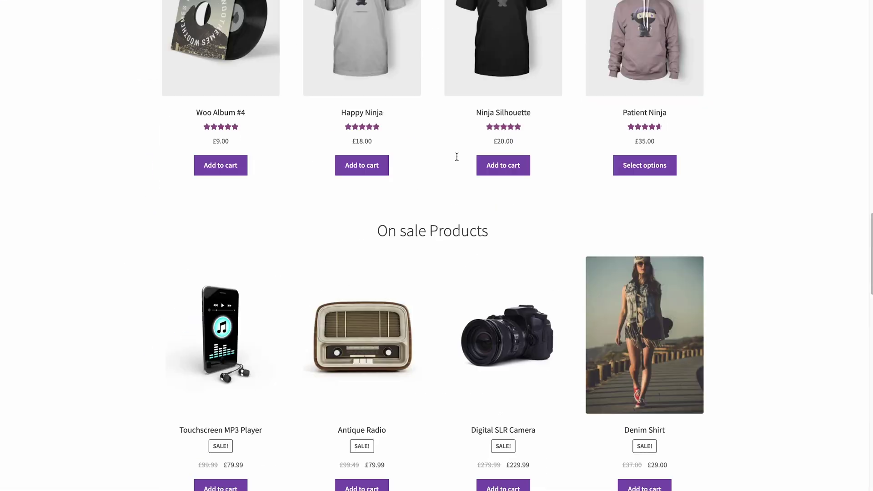
pyautogui.click(204, 89)
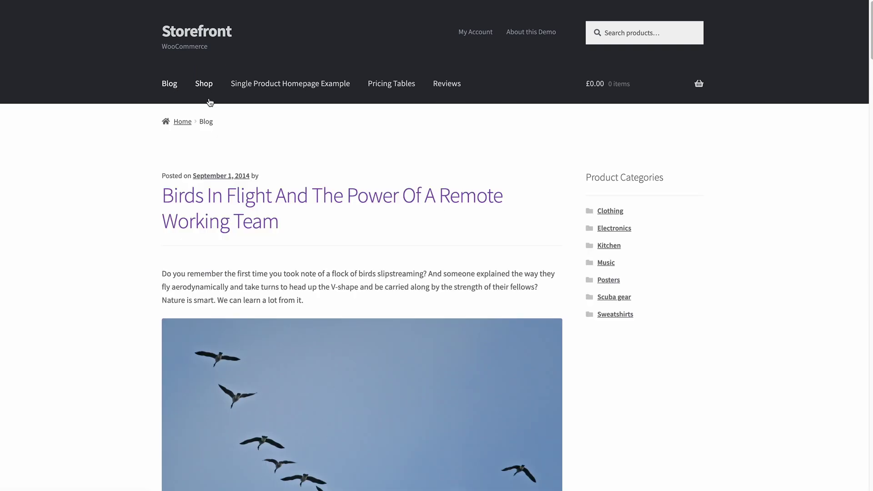
pyautogui.scroll(-20, 253, 232)
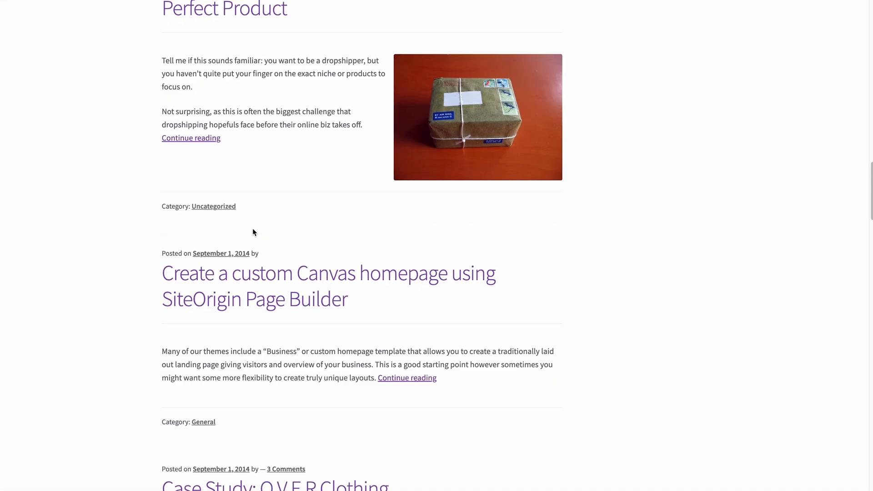
pyautogui.scroll(20, 253, 232)
# Scroll the Storefront Shop page, then view the Reviews page's Flying Ninja poster reviews
pyautogui.click(204, 85)
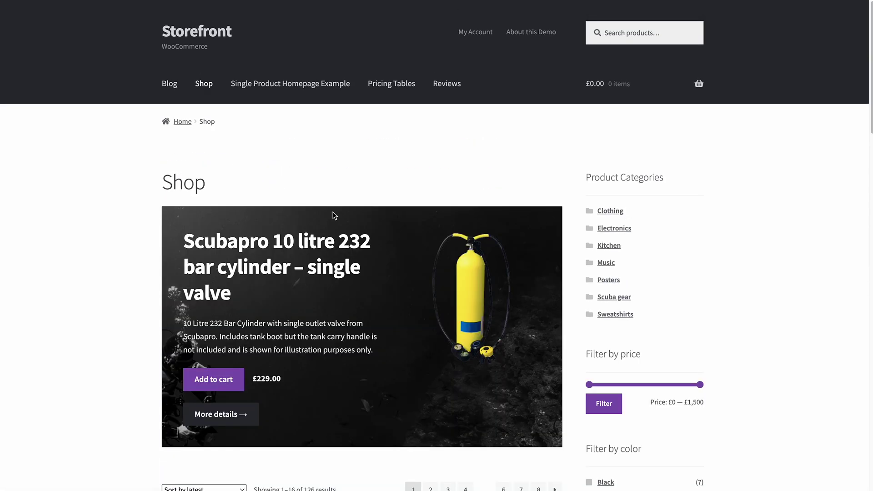
pyautogui.scroll(-10, 335, 216)
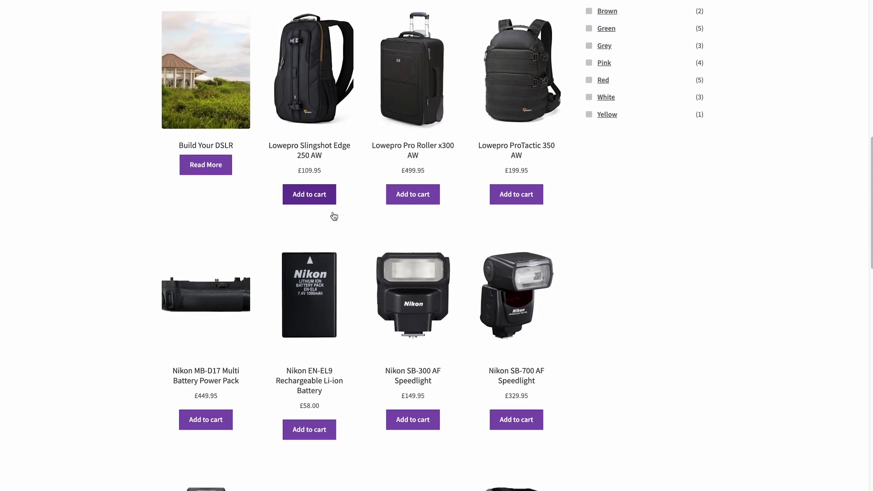
pyautogui.scroll(-12, 335, 216)
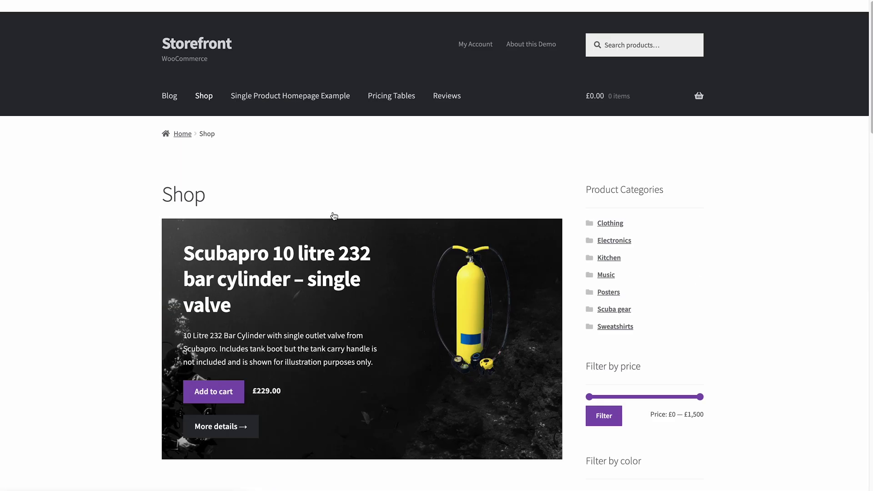
pyautogui.scroll(-1, 344, 205)
pyautogui.click(458, 94)
pyautogui.scroll(-4, 433, 164)
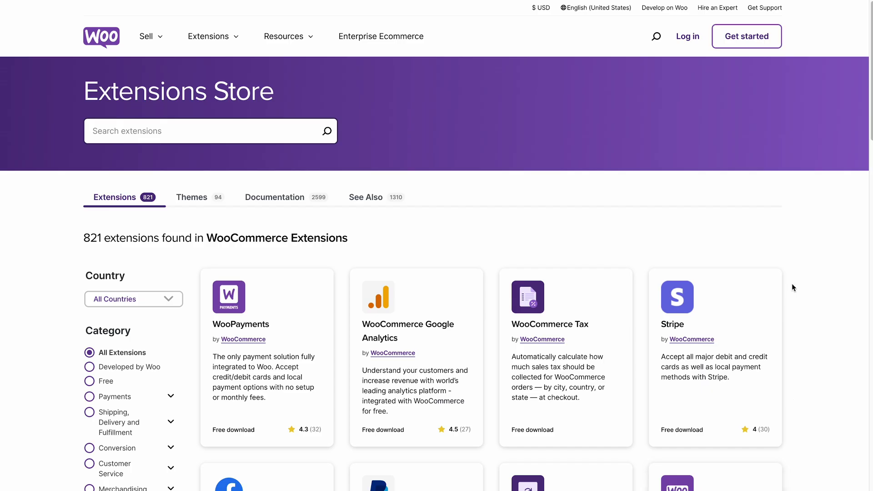
pyautogui.scroll(-4, 789, 241)
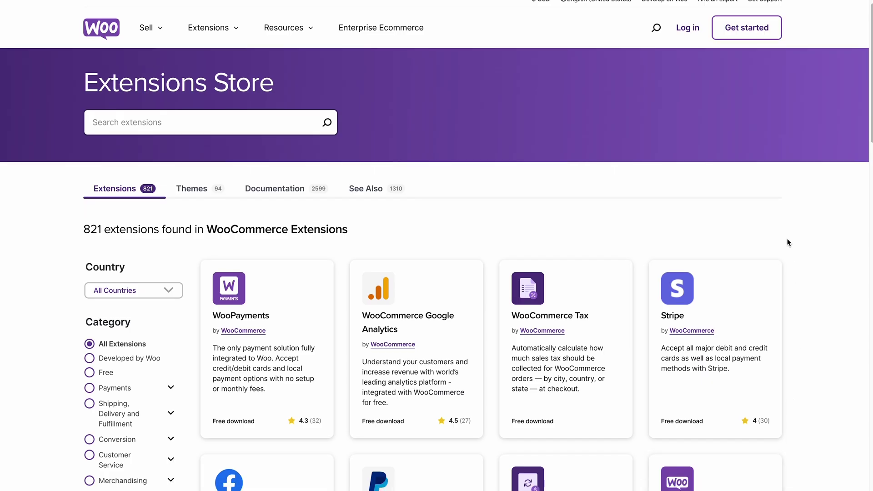
pyautogui.scroll(-4, 787, 240)
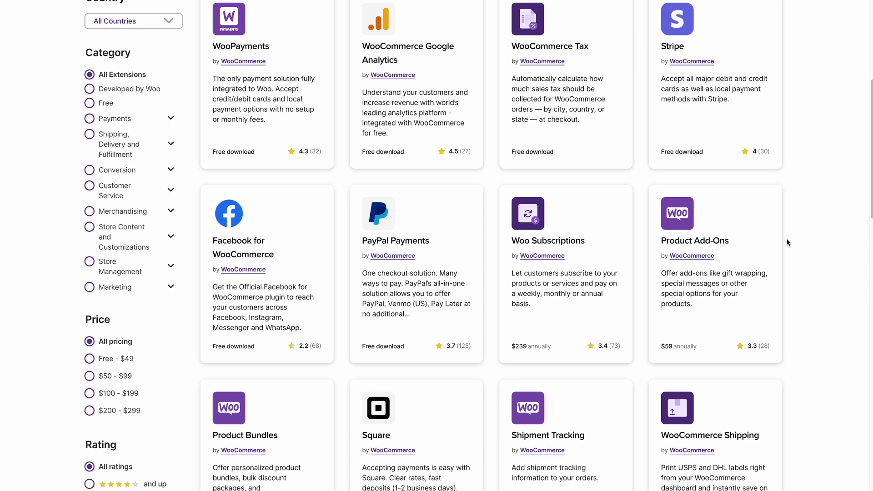
pyautogui.scroll(-8, 787, 241)
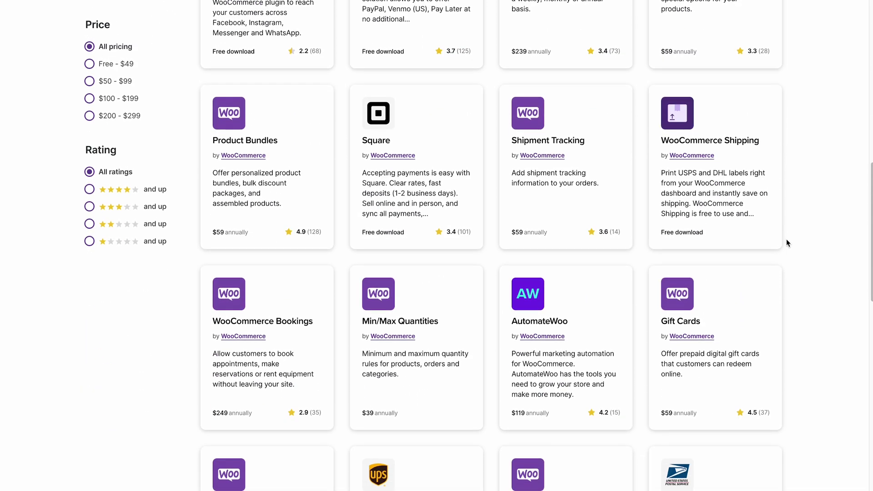
pyautogui.scroll(-1, 786, 240)
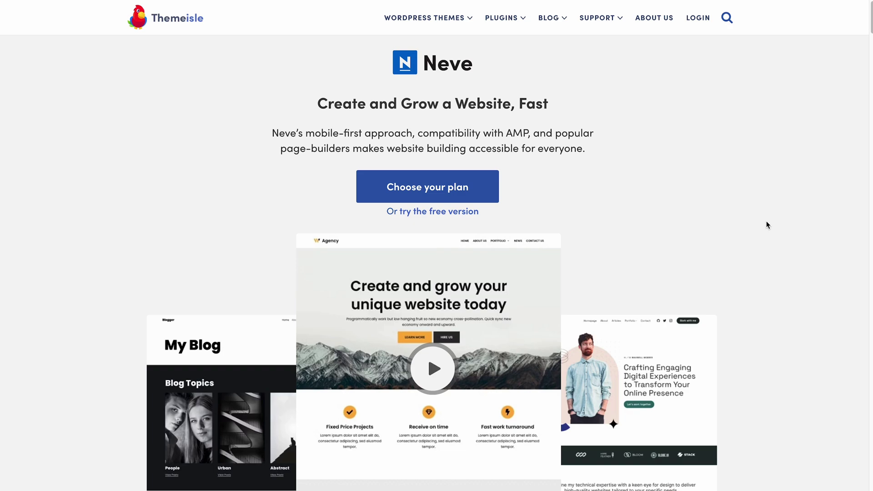
# Scroll the Neve theme page and the Starter Sites grid with Web Agency, Blogger and Neve 3
pyautogui.scroll(-15, 766, 225)
pyautogui.scroll(-10, 760, 360)
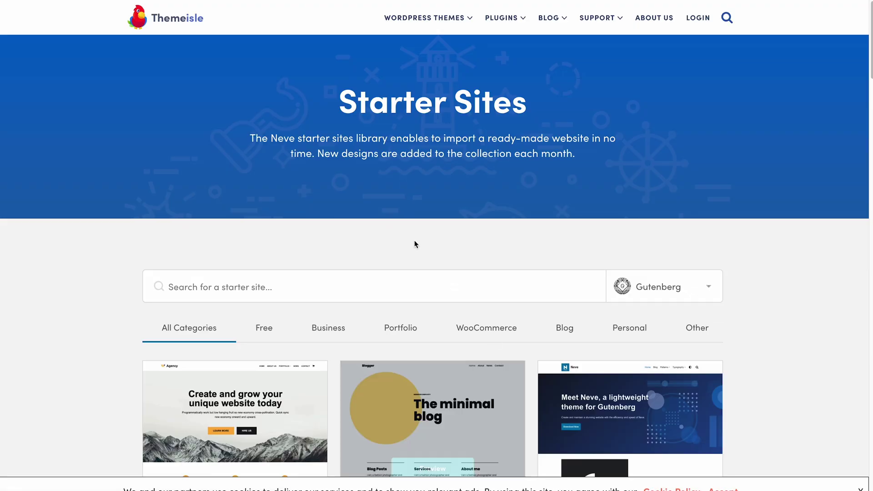
pyautogui.scroll(-7, 411, 238)
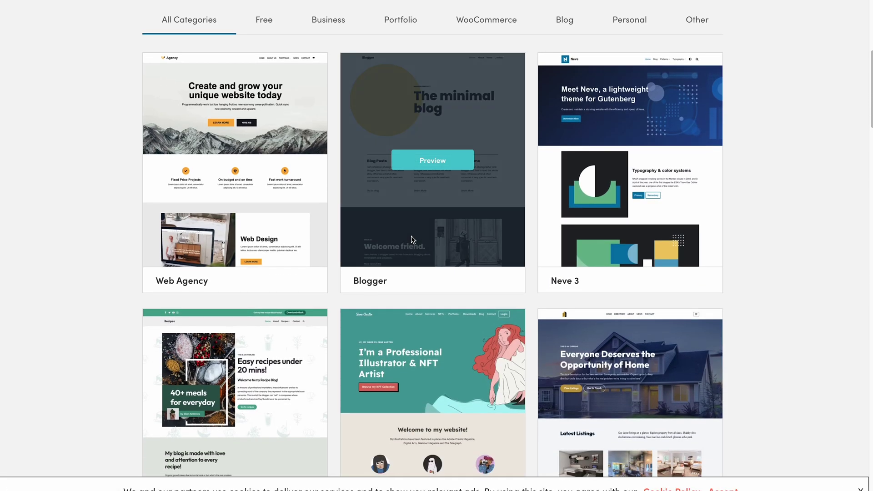
pyautogui.scroll(-5, 412, 239)
pyautogui.scroll(-6, 411, 236)
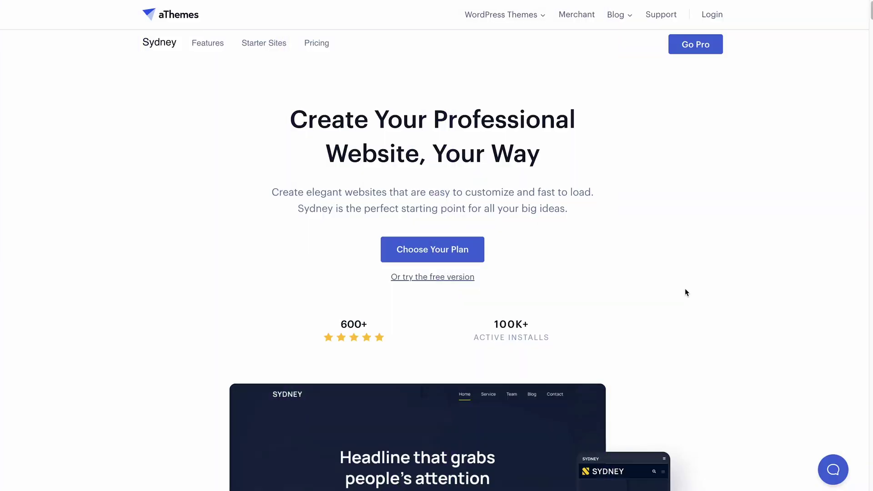
# Preview the second post layout and second archive layout in Sydney's Boost Your Blogging section
pyautogui.scroll(-6, 685, 289)
pyautogui.scroll(-1, 685, 288)
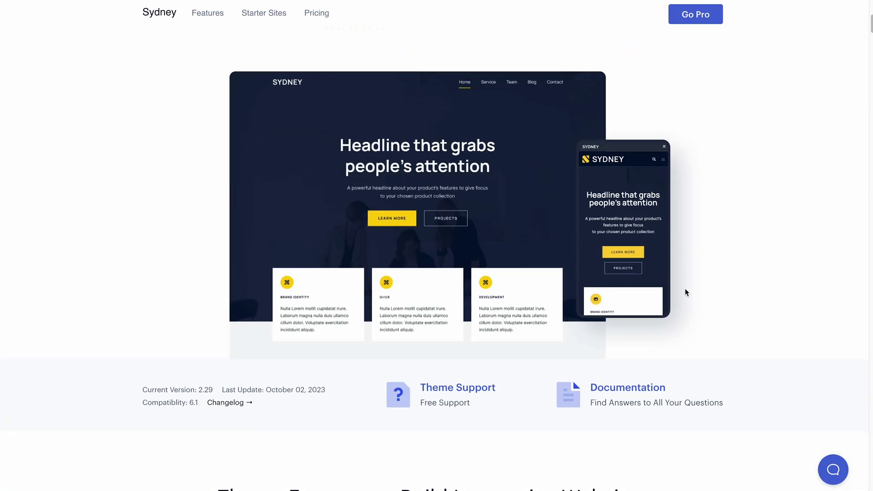
pyautogui.scroll(-15, 685, 288)
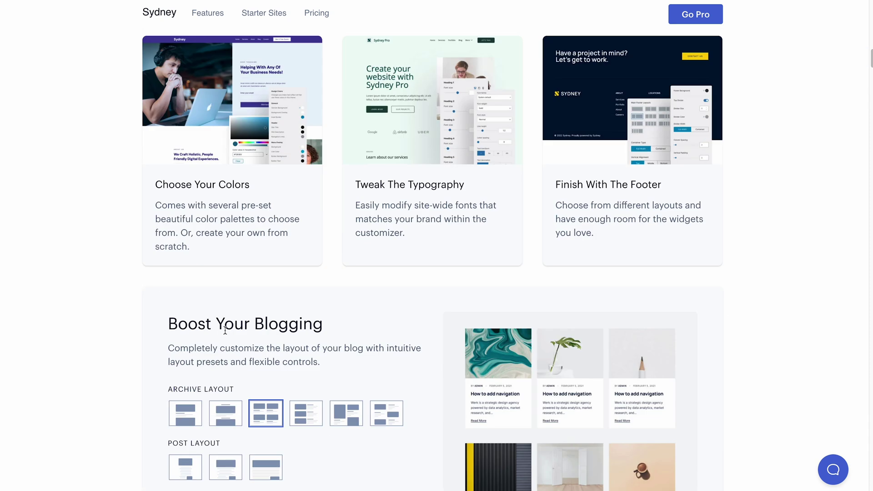
pyautogui.scroll(-5, 225, 331)
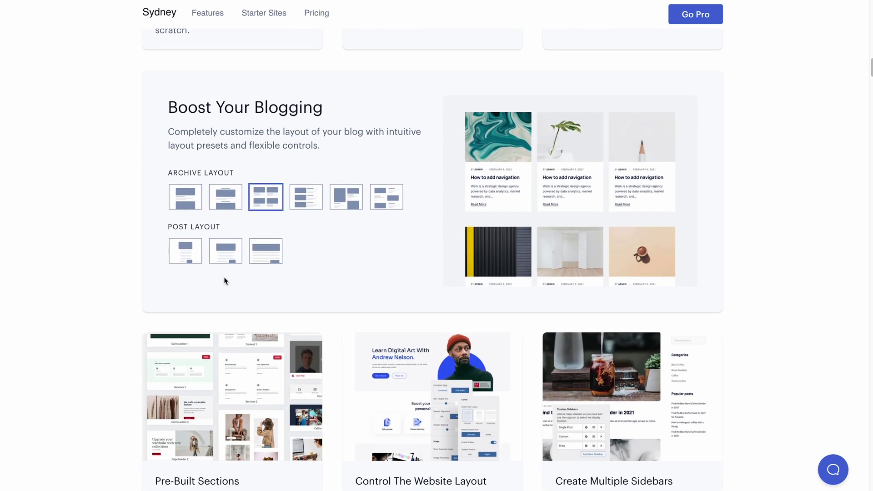
pyautogui.click(226, 263)
pyautogui.click(222, 189)
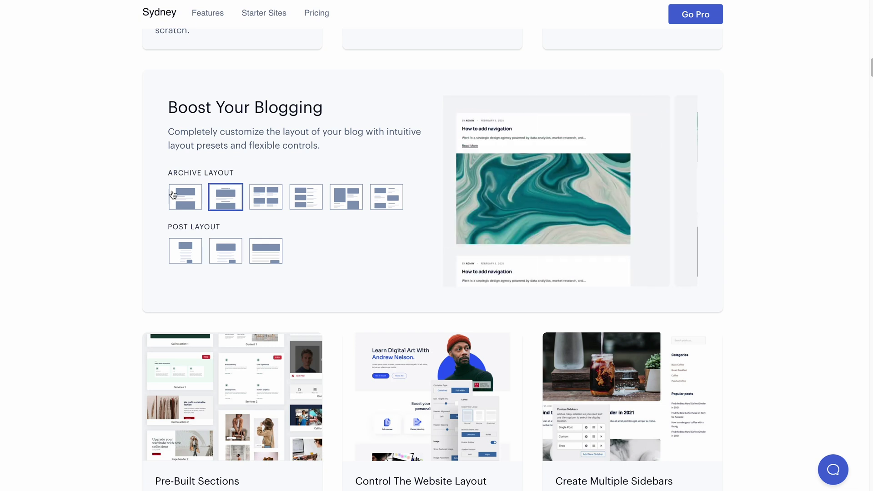
pyautogui.scroll(-8, 101, 209)
pyautogui.scroll(-2, 102, 210)
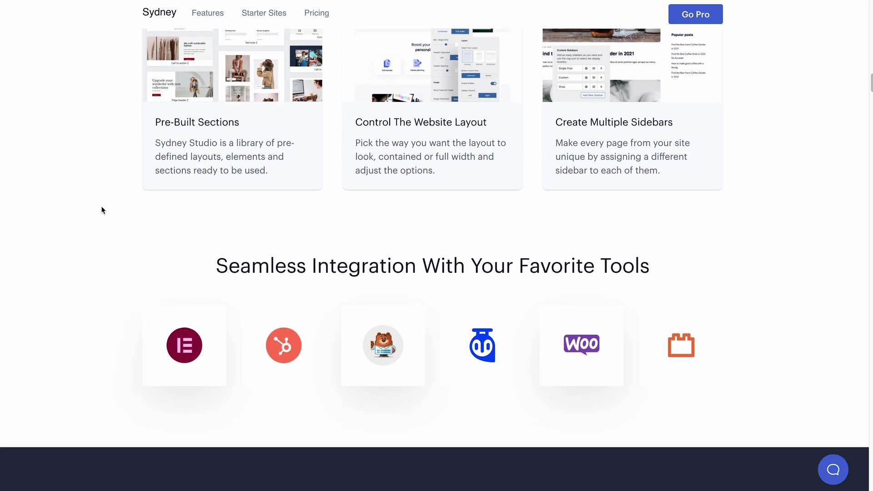
pyautogui.scroll(-9, 101, 210)
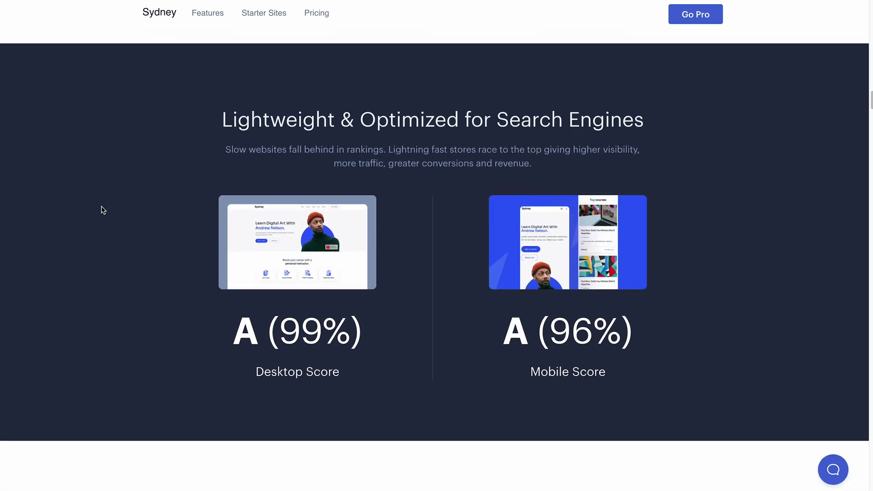
pyautogui.scroll(-4, 101, 210)
pyautogui.scroll(-5, 103, 210)
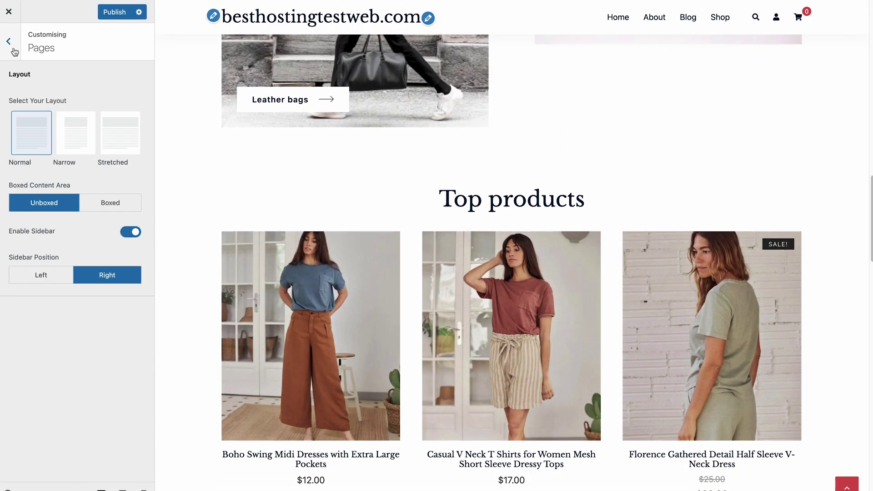
# Go back to the main Customizer list and open the site's colour settings
pyautogui.click(8, 41)
pyautogui.click(24, 338)
pyautogui.scroll(-9, 259, 162)
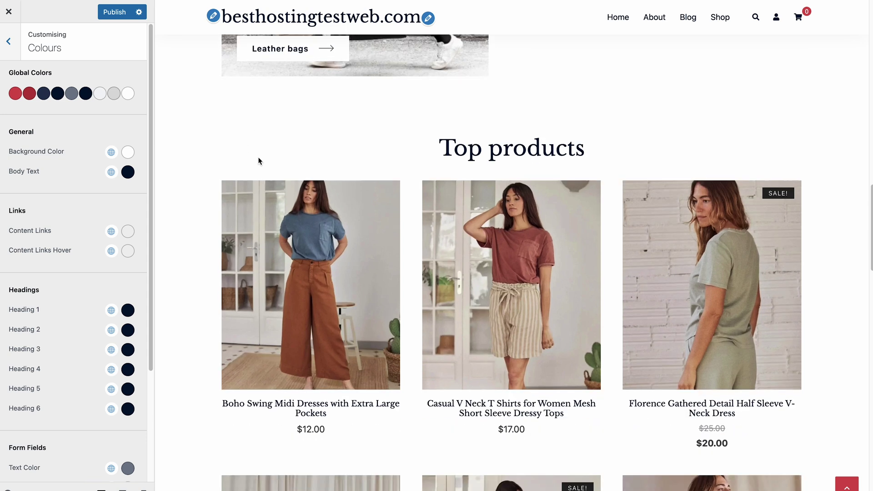
pyautogui.scroll(-3, 129, 150)
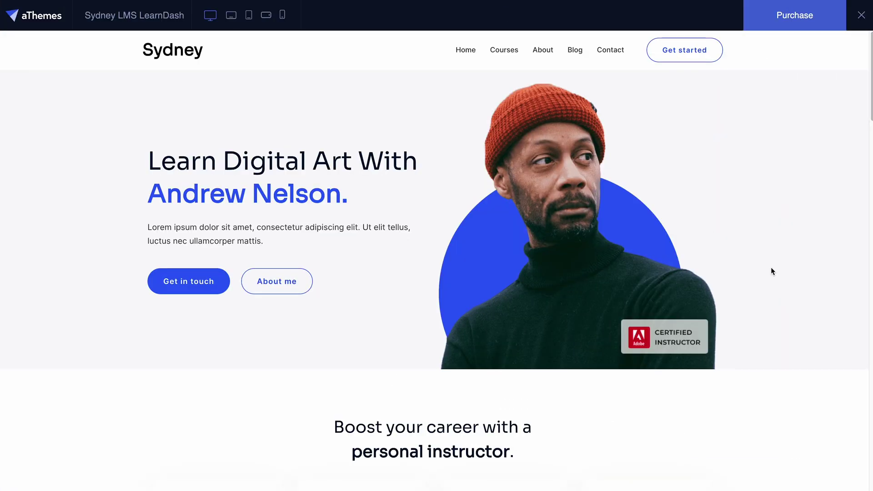
# Scroll the Sydney LMS LearnDash demo down to the Top courses cards
pyautogui.scroll(-3, 771, 271)
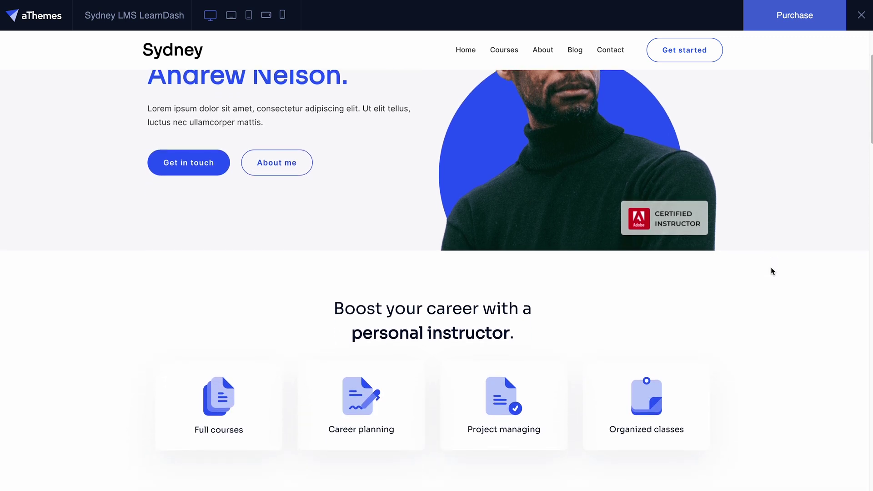
pyautogui.scroll(-3, 771, 271)
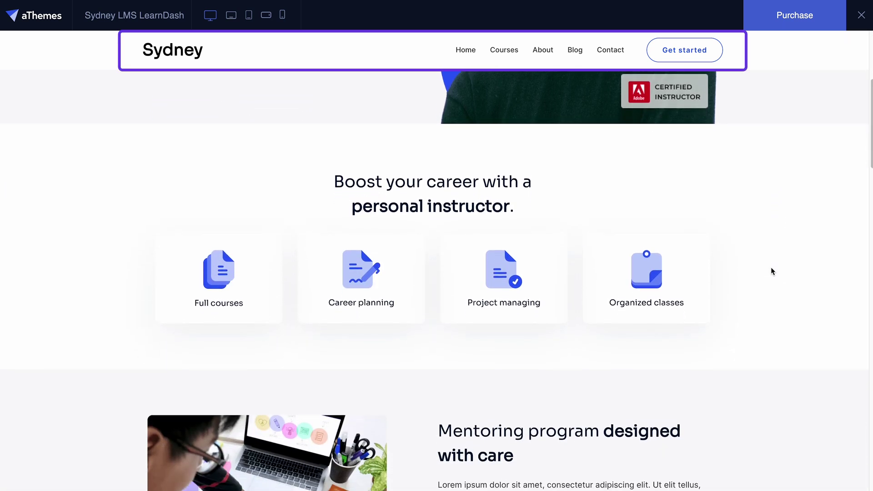
pyautogui.scroll(-3, 771, 271)
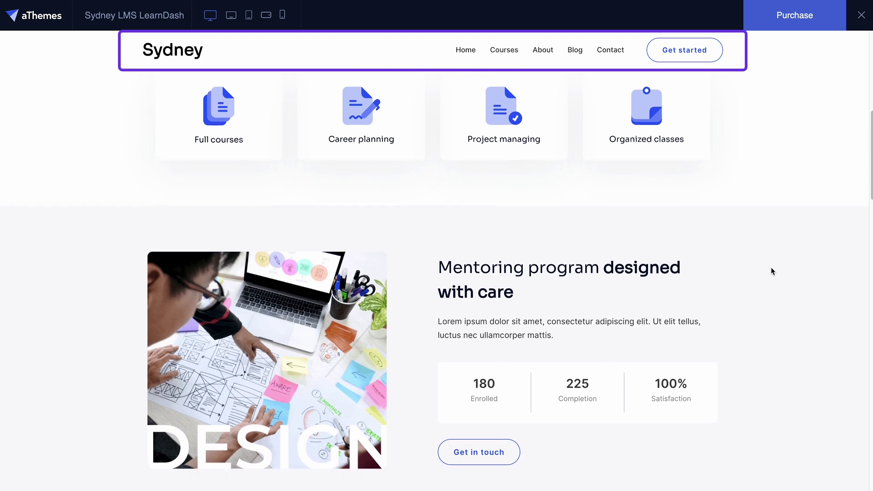
pyautogui.scroll(-3, 771, 271)
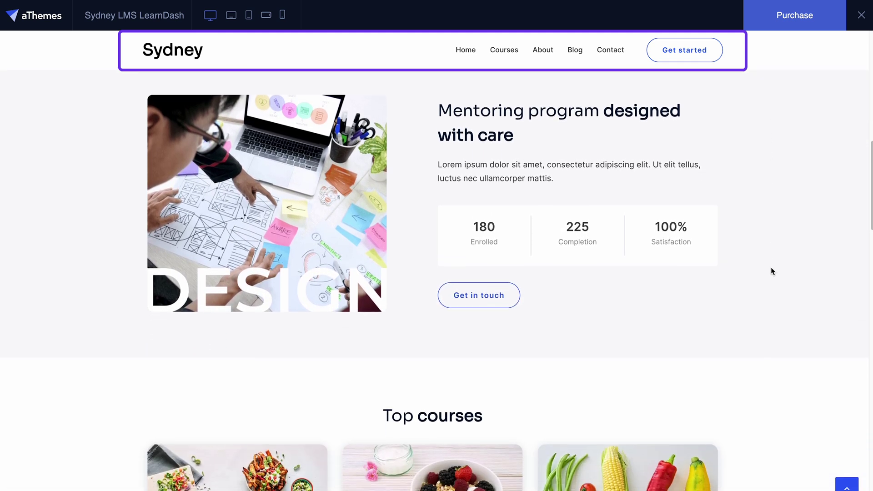
pyautogui.scroll(-1, 772, 271)
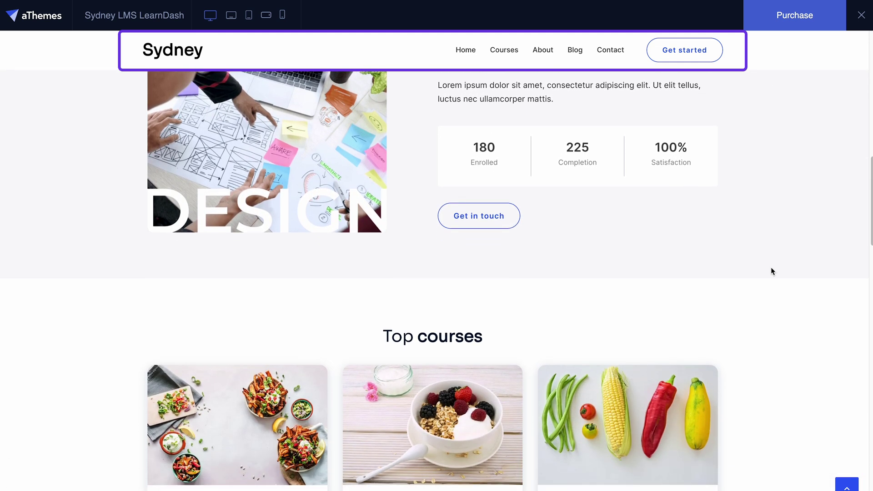
pyautogui.scroll(-4, 772, 272)
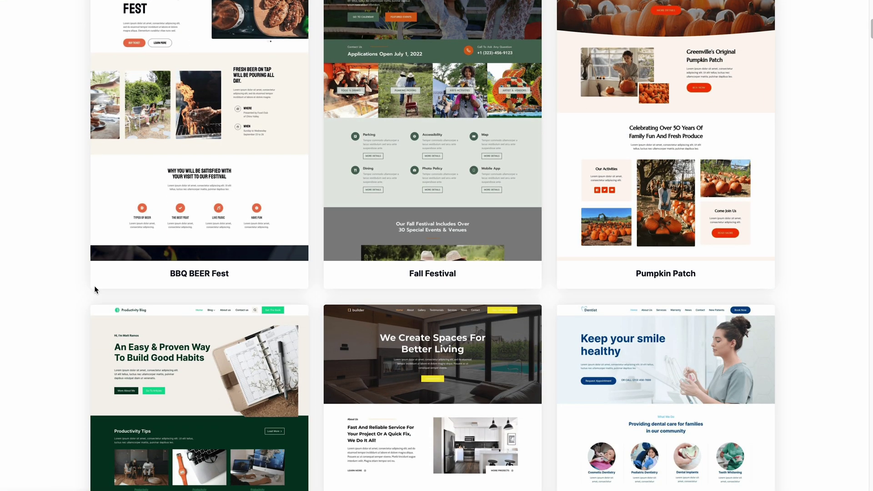
# Preview the Cleaning Service template in teal/black and dark red/navy colour schemes
pyautogui.scroll(-8, 94, 290)
pyautogui.scroll(-5, 96, 289)
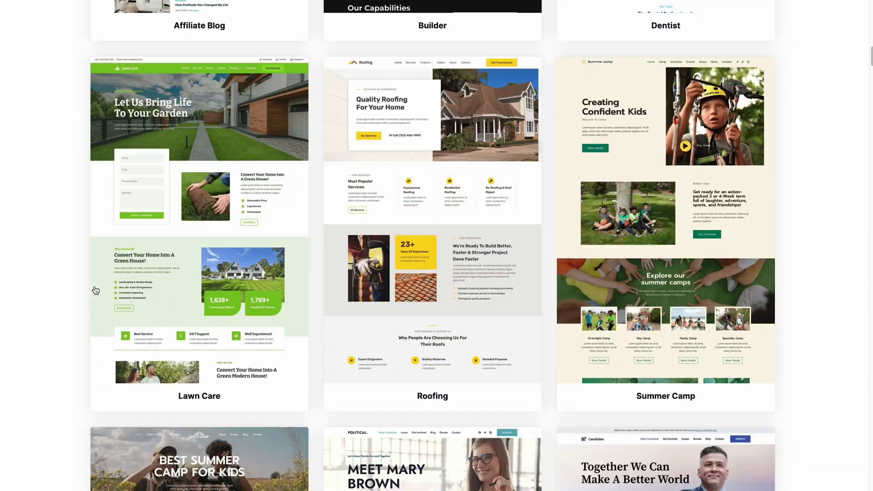
pyautogui.scroll(-8, 96, 290)
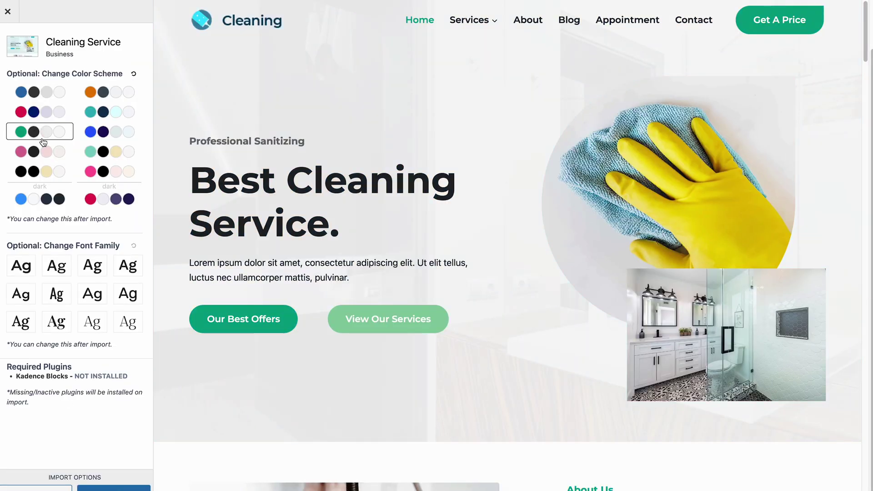
pyautogui.click(99, 153)
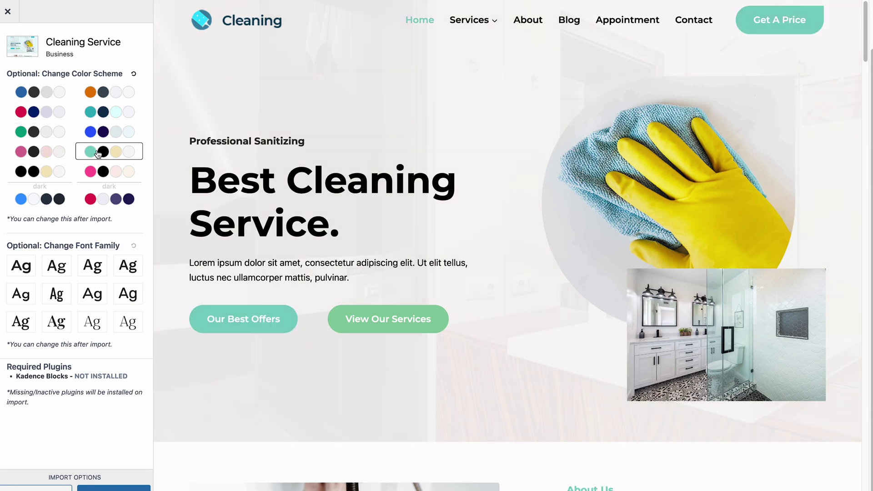
pyautogui.click(103, 200)
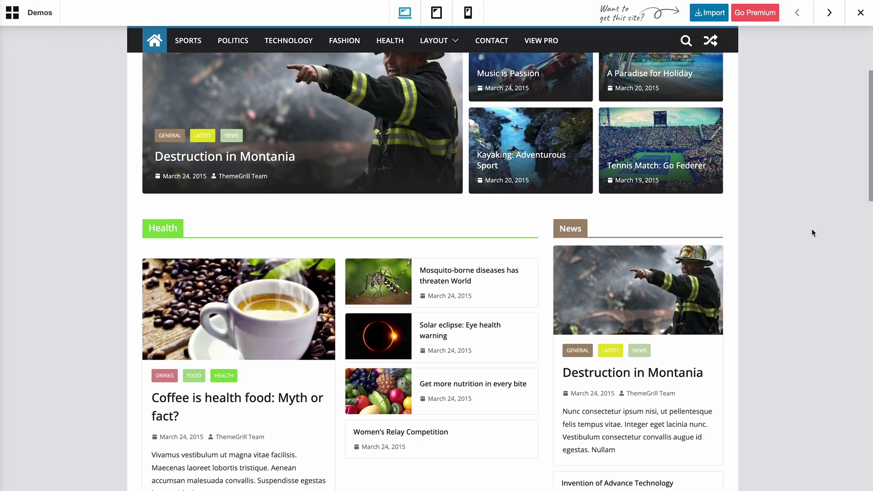
# Scroll through the ColorMag demo and preview it at tablet width
pyautogui.scroll(-4, 812, 233)
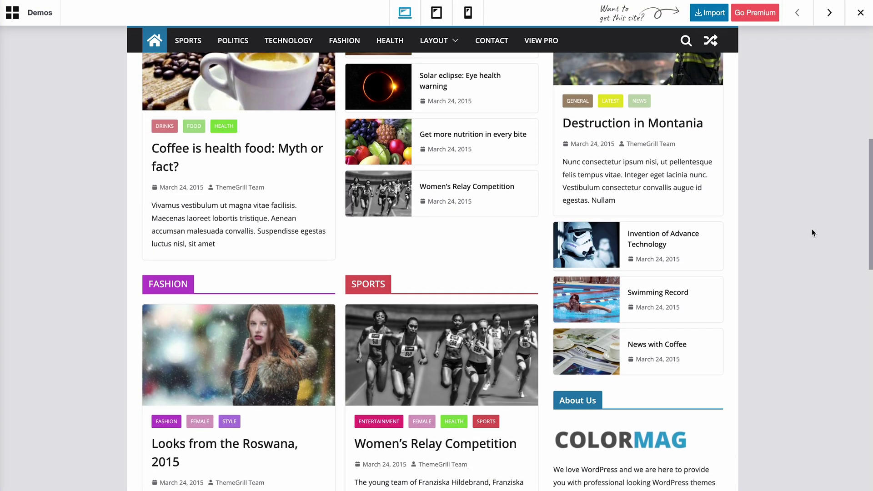
pyautogui.scroll(-5, 812, 233)
pyautogui.scroll(-9, 812, 228)
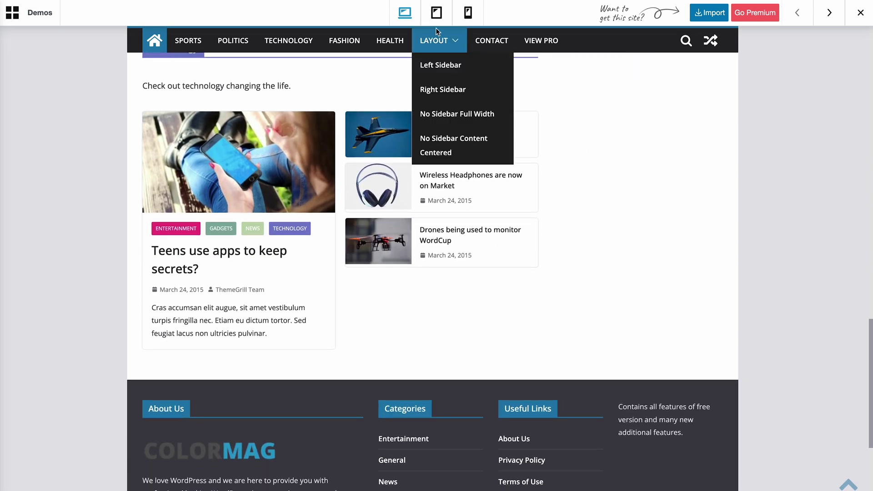
pyautogui.click(438, 15)
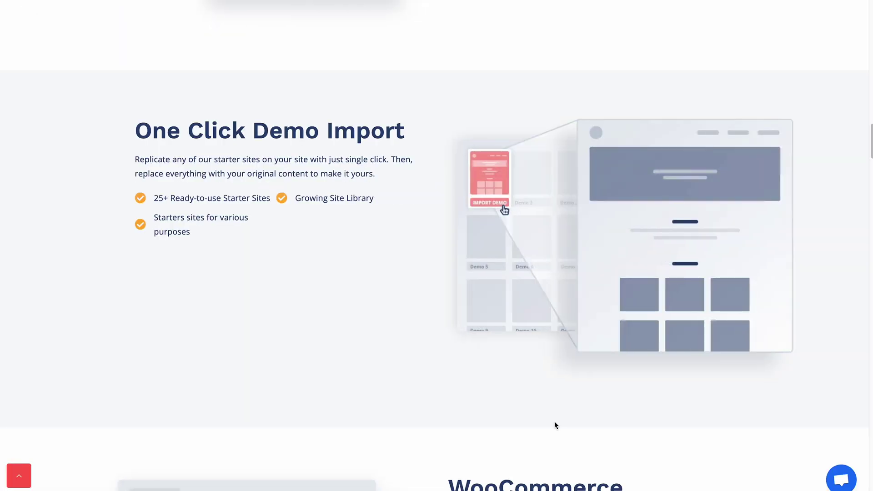
# Browse down the ThemeGrill page and ColorMag's list of widget areas
pyautogui.scroll(-6, 555, 421)
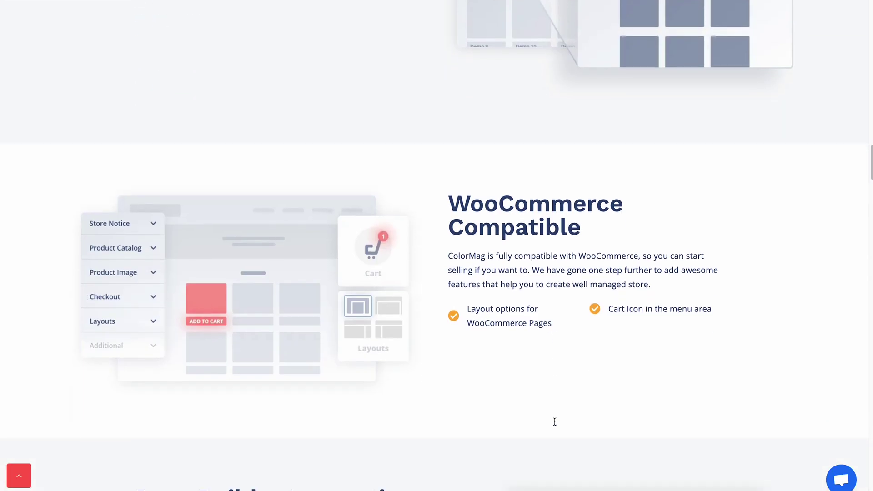
pyautogui.scroll(-5, 555, 422)
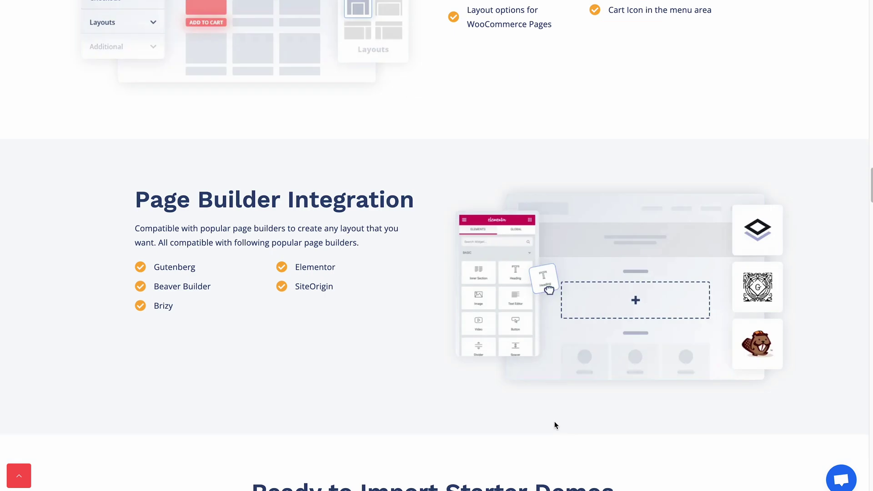
pyautogui.scroll(-5, 555, 422)
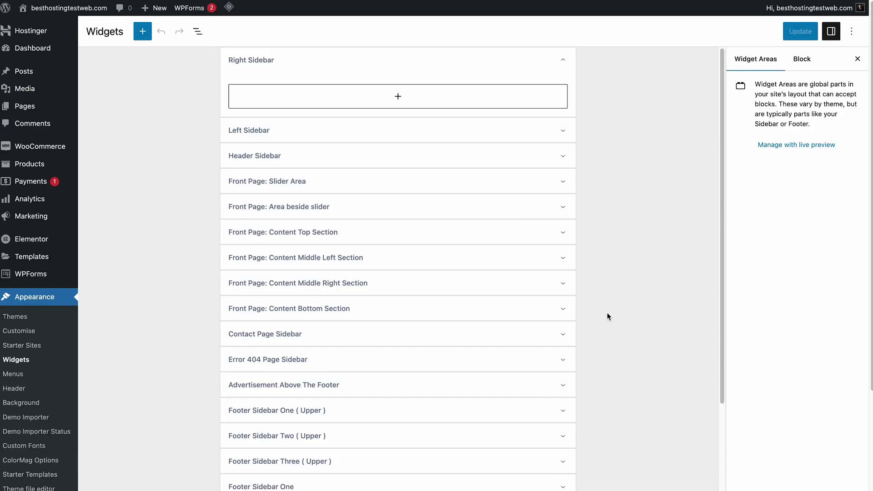
pyautogui.scroll(-4, 607, 312)
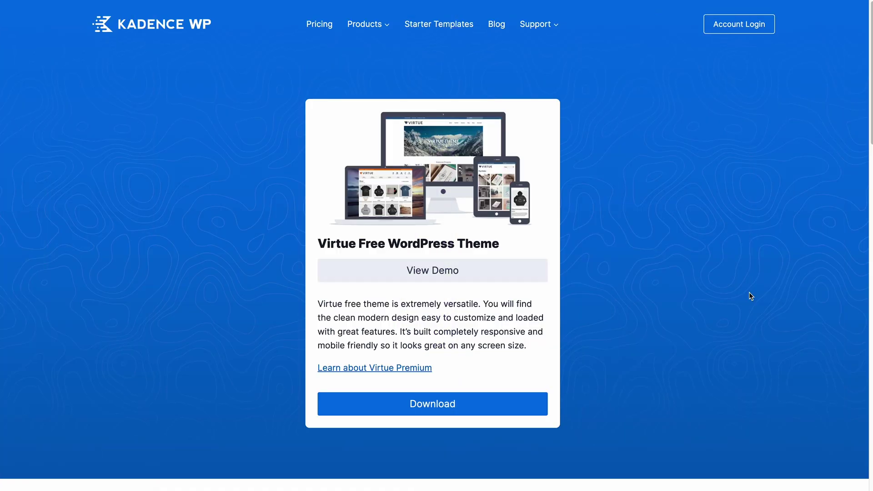
# In the Virtue demo, view the Vinyl and Hoodie product categories
pyautogui.scroll(-10, 749, 292)
pyautogui.scroll(-1, 750, 293)
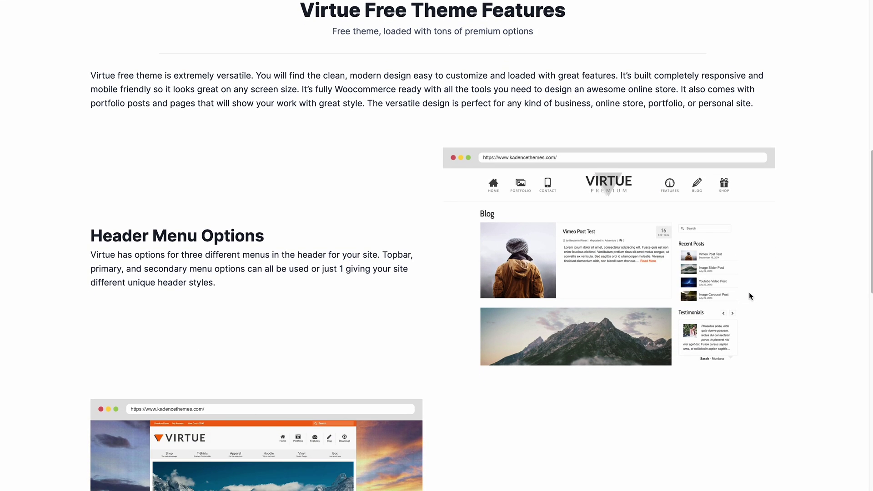
pyautogui.scroll(-7, 749, 293)
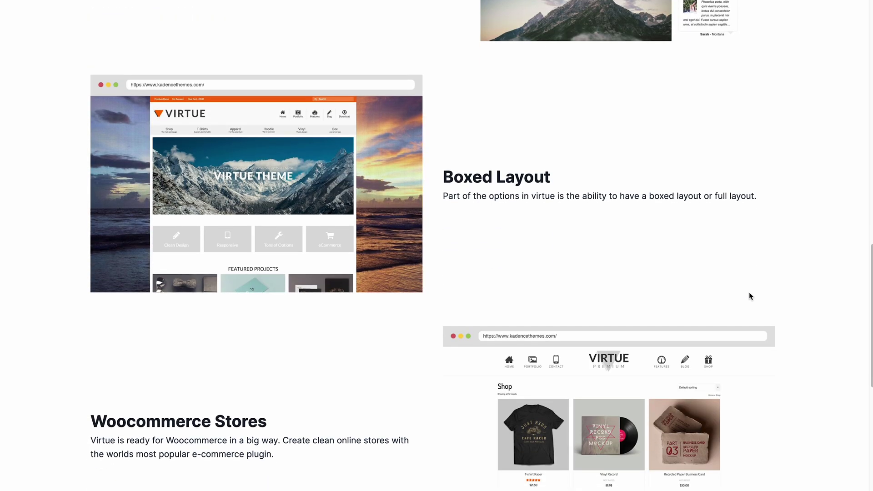
pyautogui.scroll(-4, 749, 293)
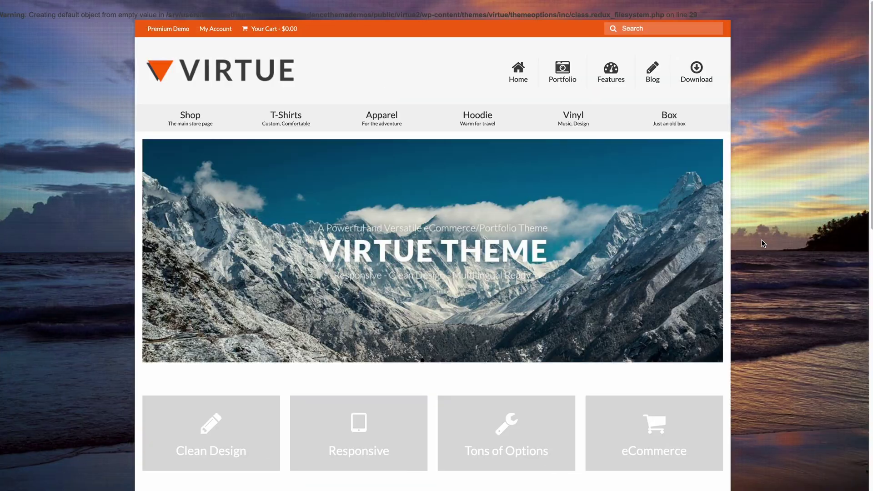
pyautogui.click(562, 122)
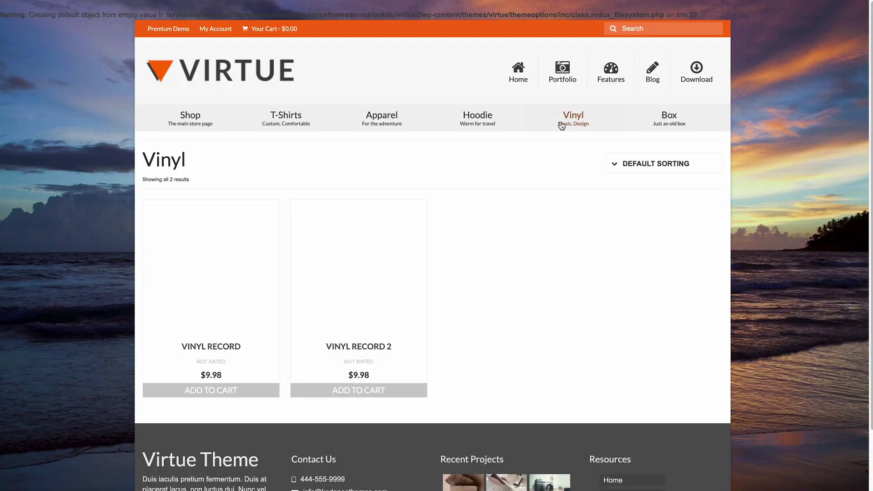
pyautogui.click(476, 126)
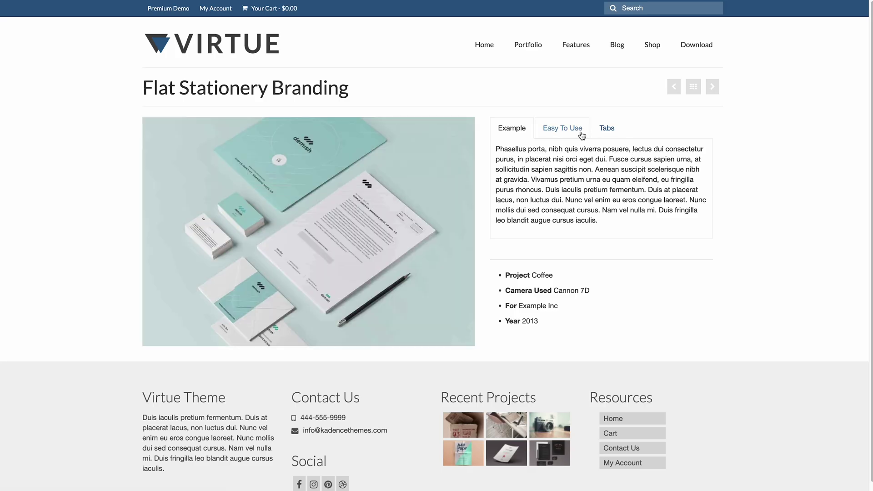
# Show the project's Easy To Use and Tabs text, then browse the Shop page products
pyautogui.click(579, 133)
pyautogui.click(604, 132)
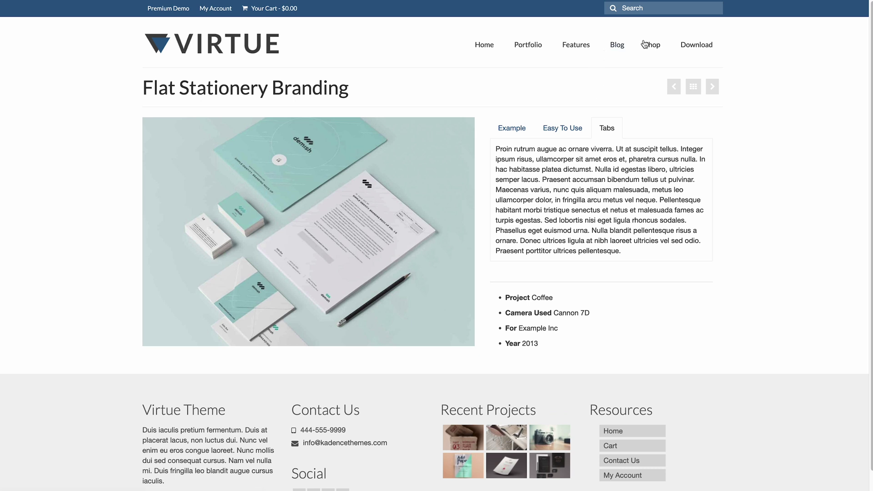
pyautogui.click(666, 44)
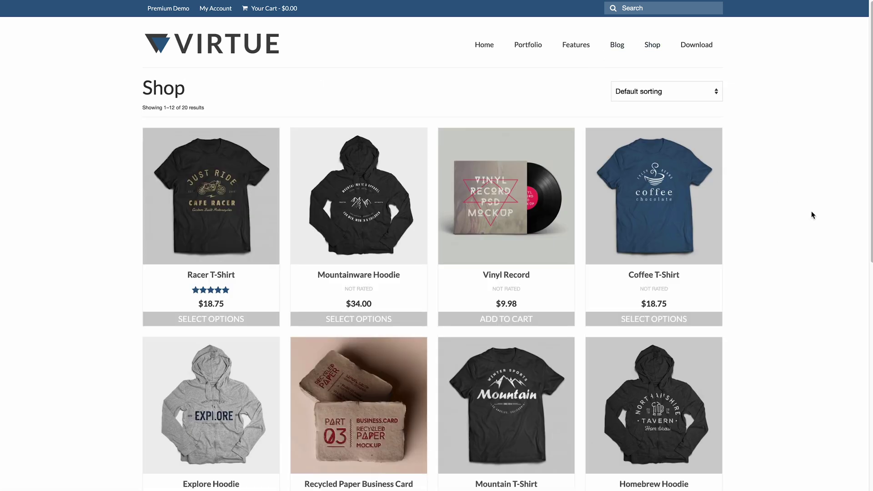
pyautogui.scroll(-5, 811, 212)
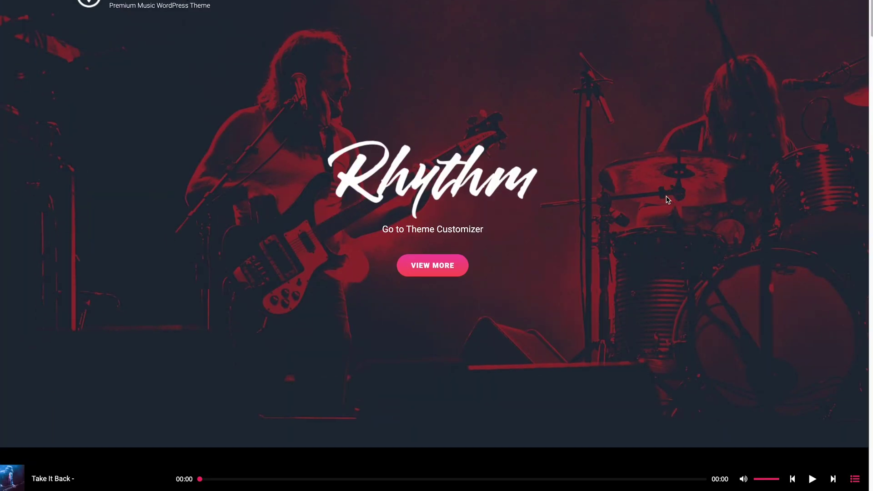
pyautogui.scroll(-2, 667, 201)
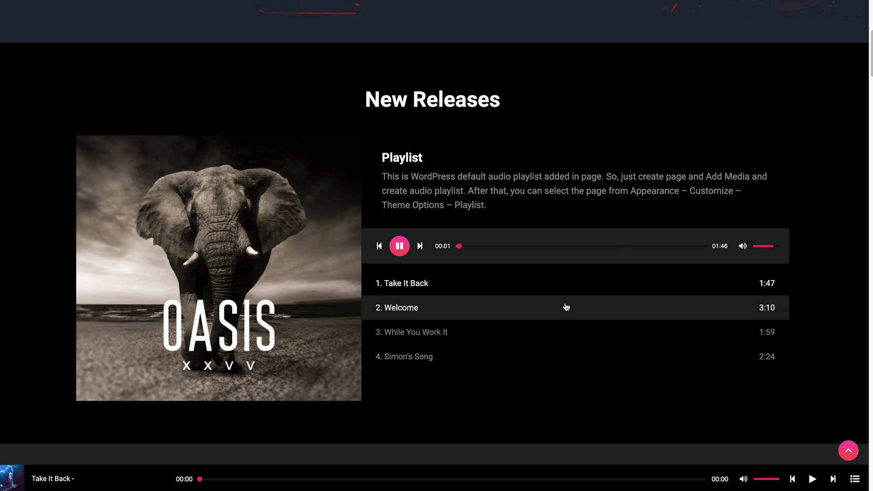
# Play track 3, While You Work It, pause it, and toggle the player's track list
pyautogui.click(548, 329)
pyautogui.click(396, 247)
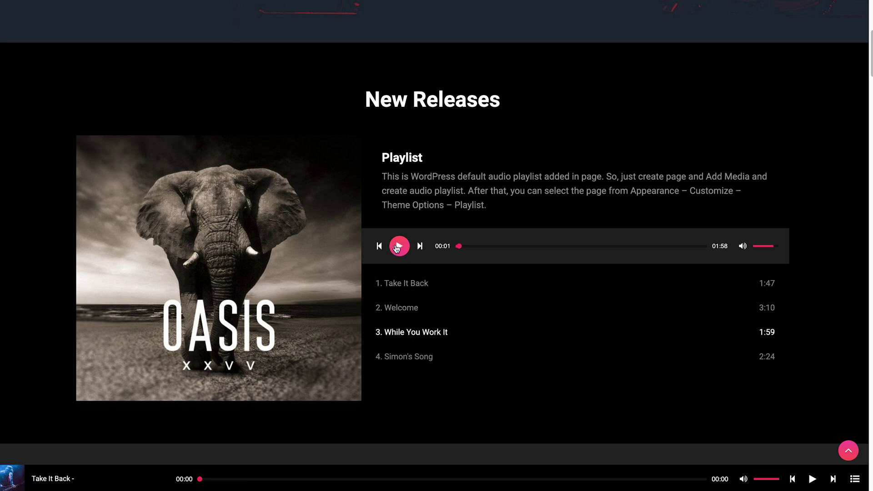
pyautogui.click(856, 479)
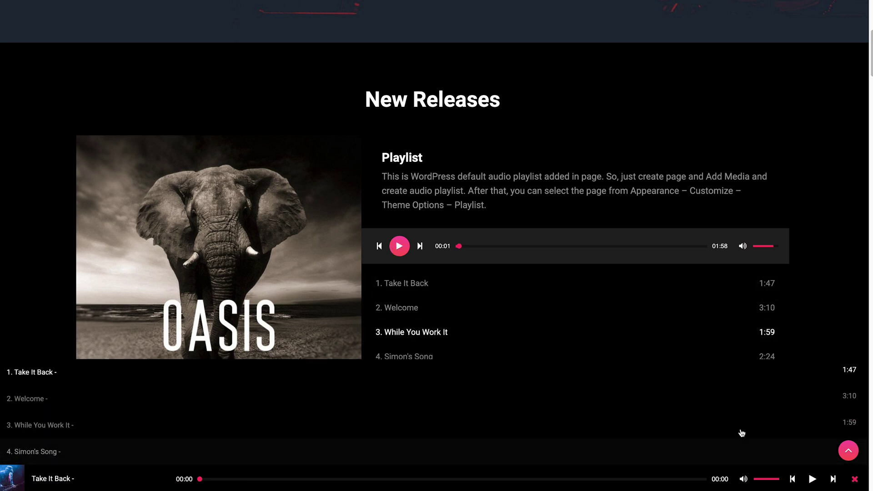
pyautogui.click(855, 479)
pyautogui.scroll(-9, 449, 298)
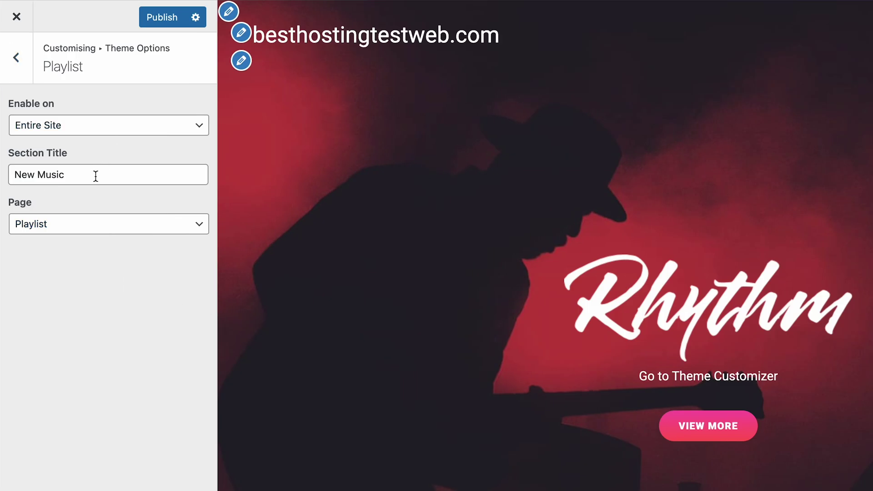
# Keep the playlist's page as Playlist and its display on Entire Site
pyautogui.click(89, 214)
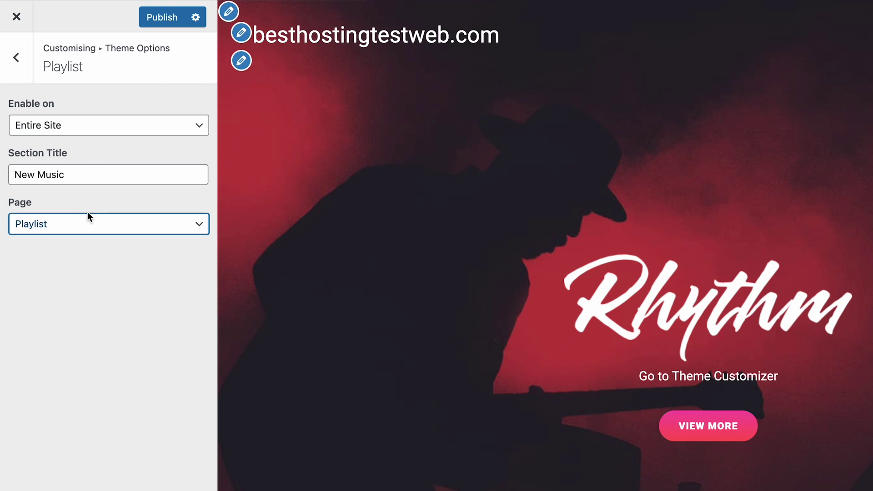
pyautogui.click(194, 228)
pyautogui.click(193, 225)
pyautogui.click(193, 132)
pyautogui.press('Escape')
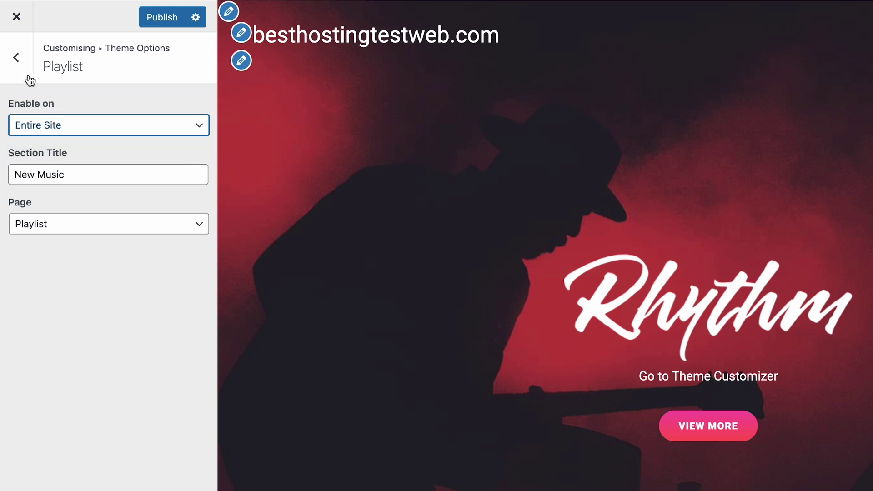
# Open the Breadcrumb settings and return the demo homepage to its top
pyautogui.click(27, 78)
pyautogui.click(111, 108)
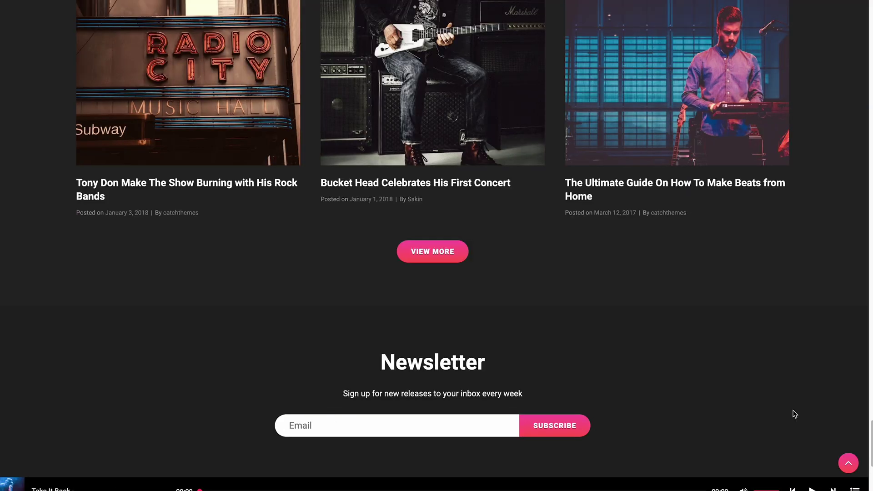
pyautogui.click(849, 464)
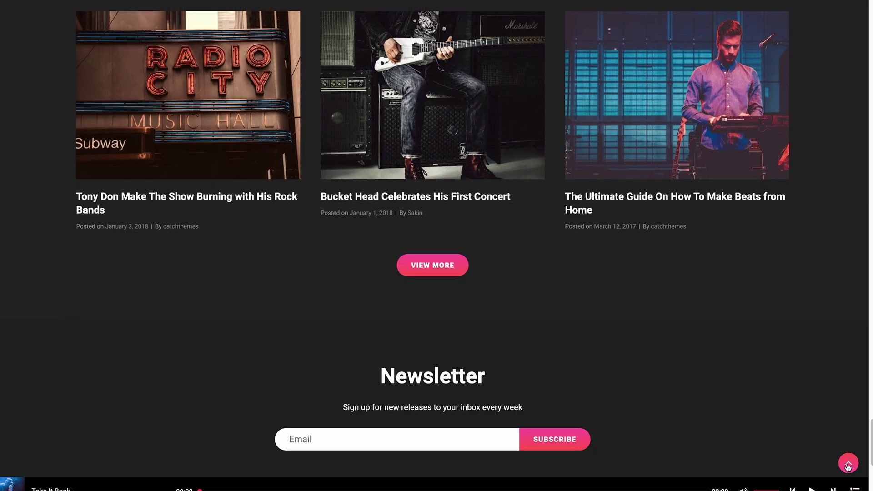